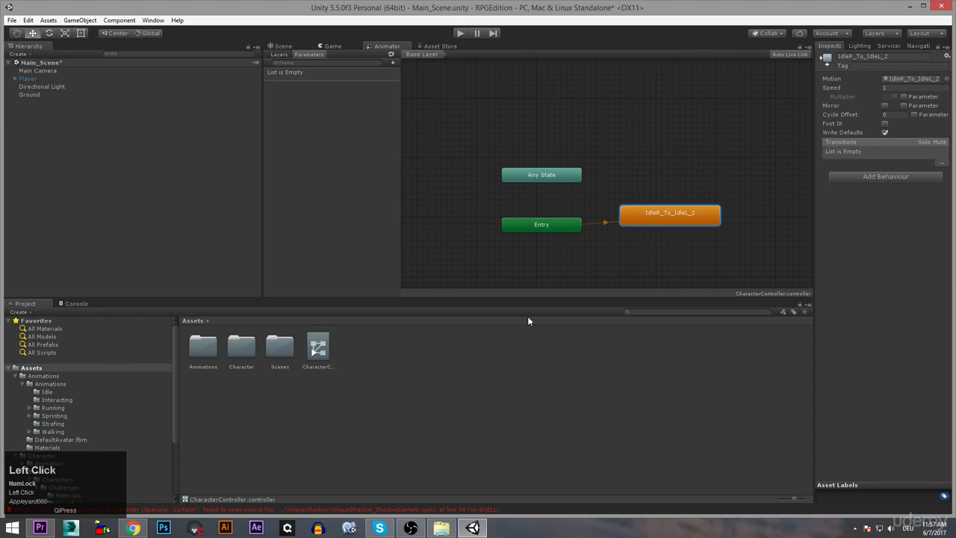
Open the Walking folder inside the project's nested Animations folders.
left_click(46, 391)
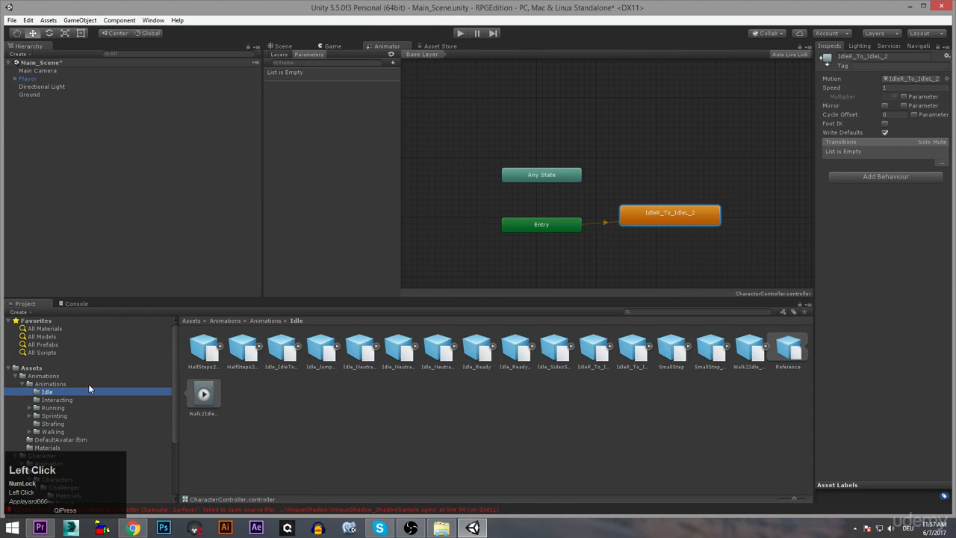
left_click(42, 368)
double_click(200, 345)
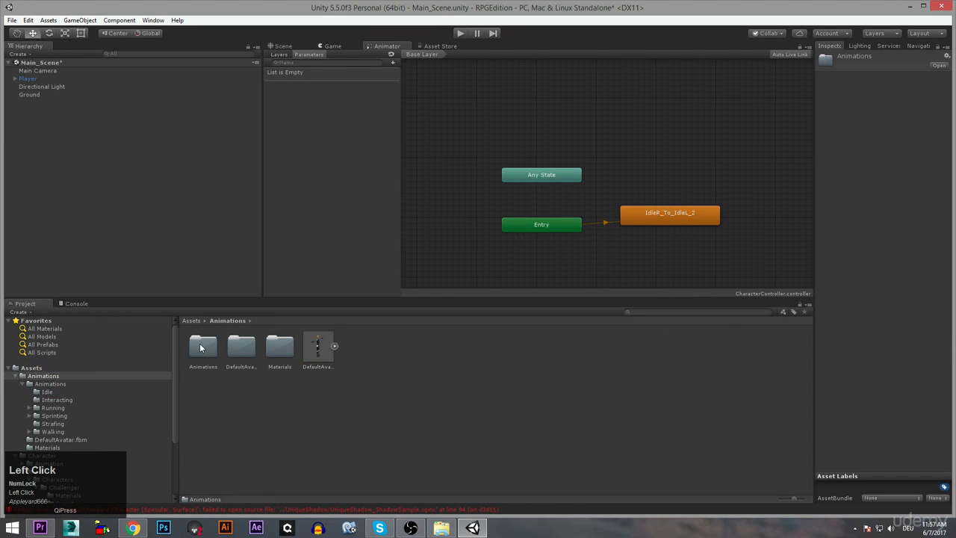
double_click(203, 346)
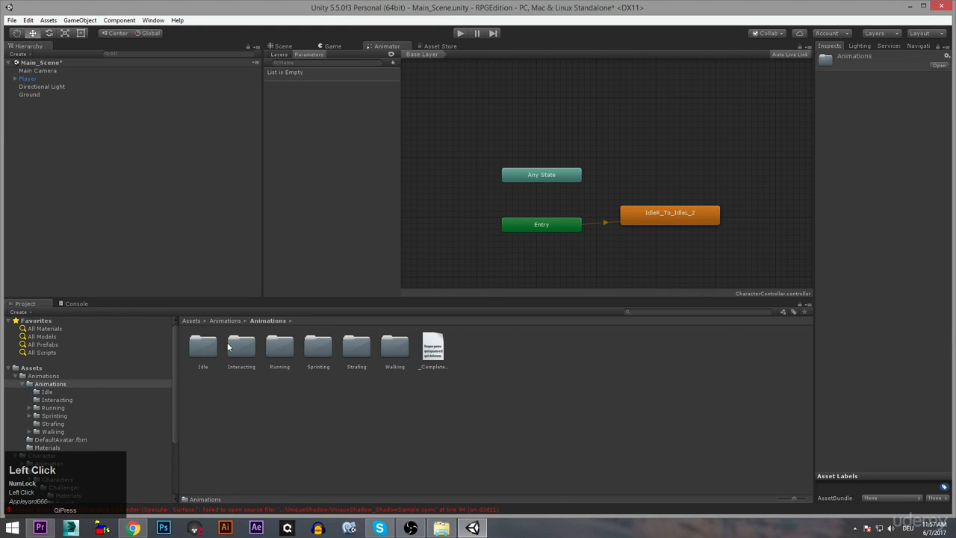
double_click(394, 346)
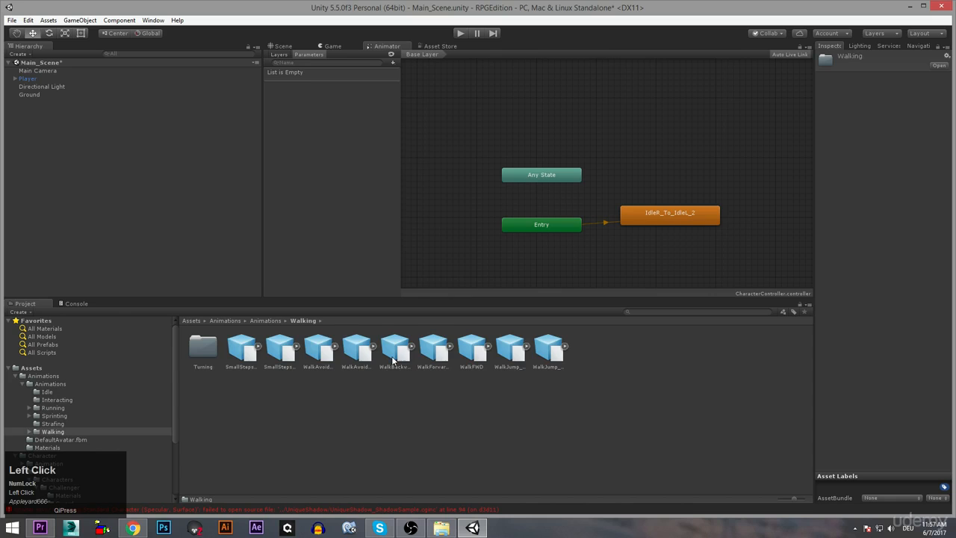
Preview the WalkJump_ToLeft_R_1 and WalkJump_ToLeft_R_2 animation clips.
left_click(509, 348)
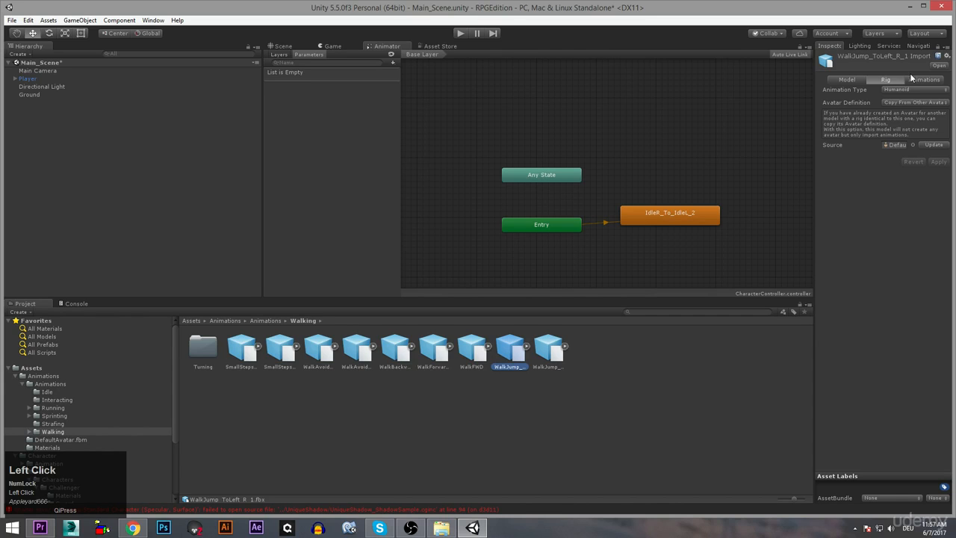
left_click(923, 79)
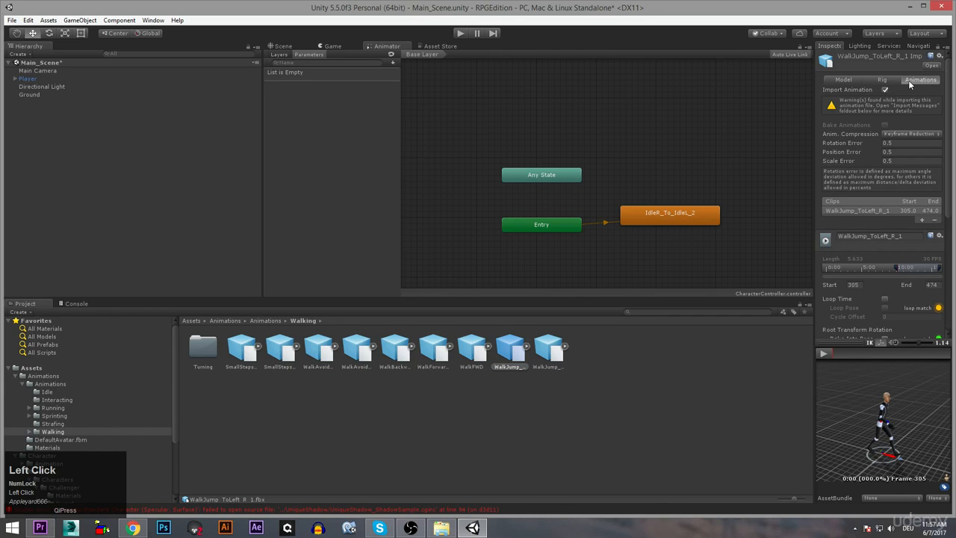
left_click(548, 347)
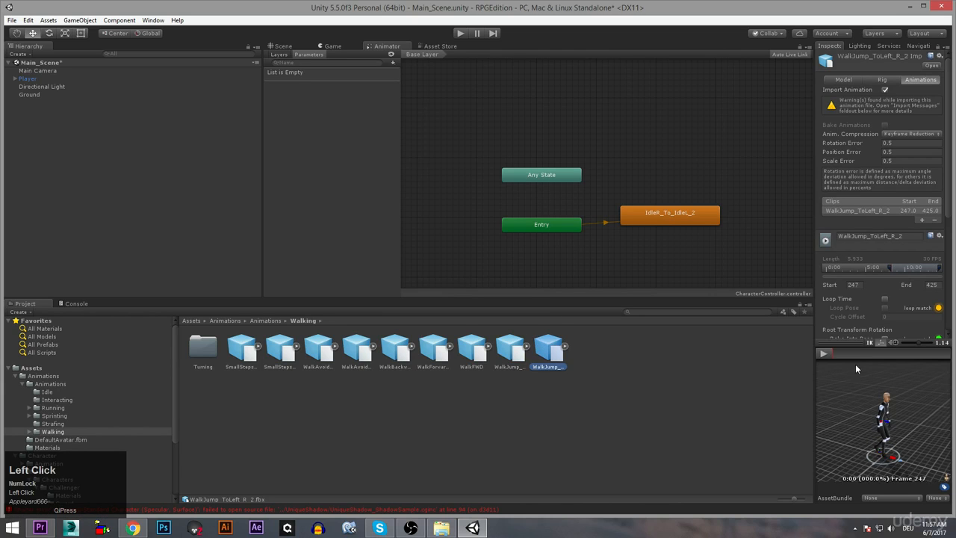
left_click(509, 347)
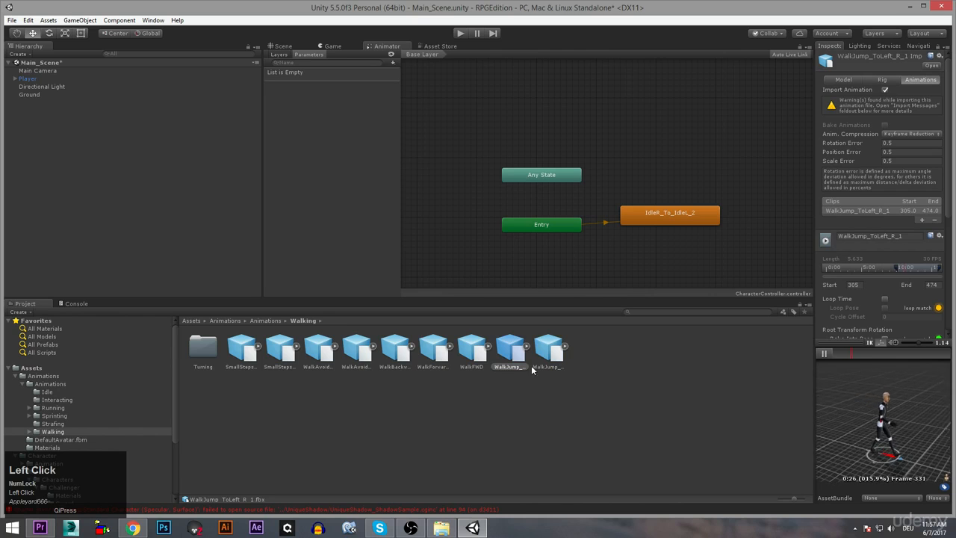
Preview the WalkFWD clip and add it to the Animator's Base Layer as a new state.
left_click(472, 348)
left_click(823, 357)
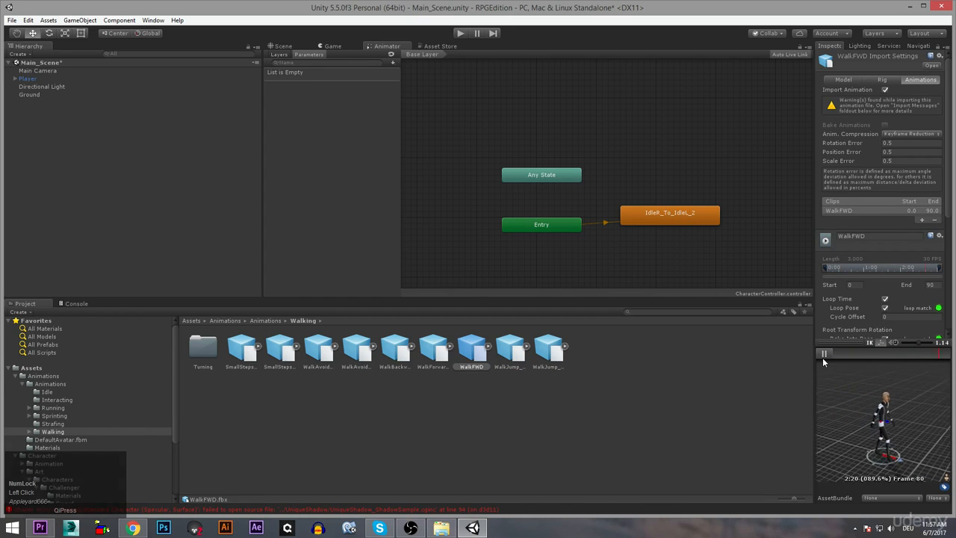
left_click(822, 357)
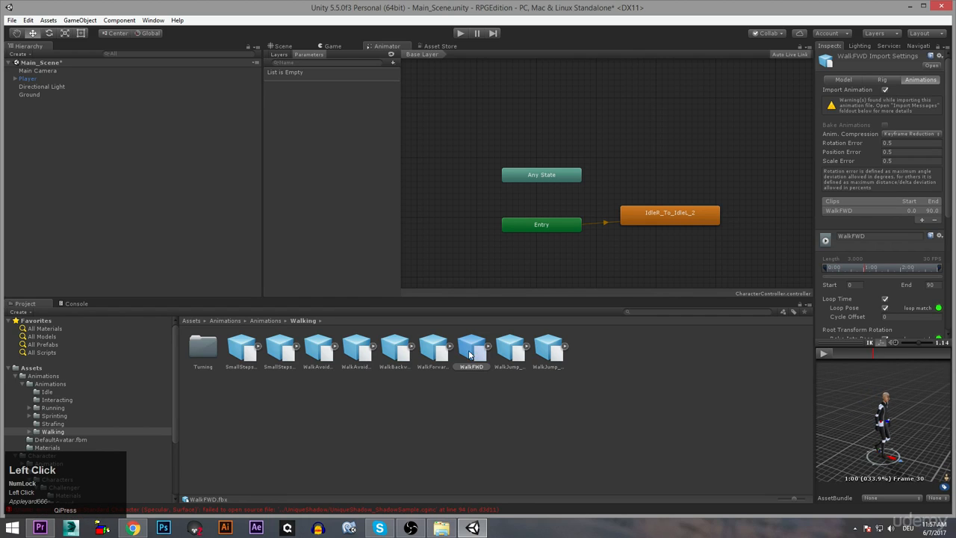
left_click_drag(590, 259, 665, 165)
Play the scene, test whether the character reacts to the movement keys, and stop play mode.
left_click(460, 33)
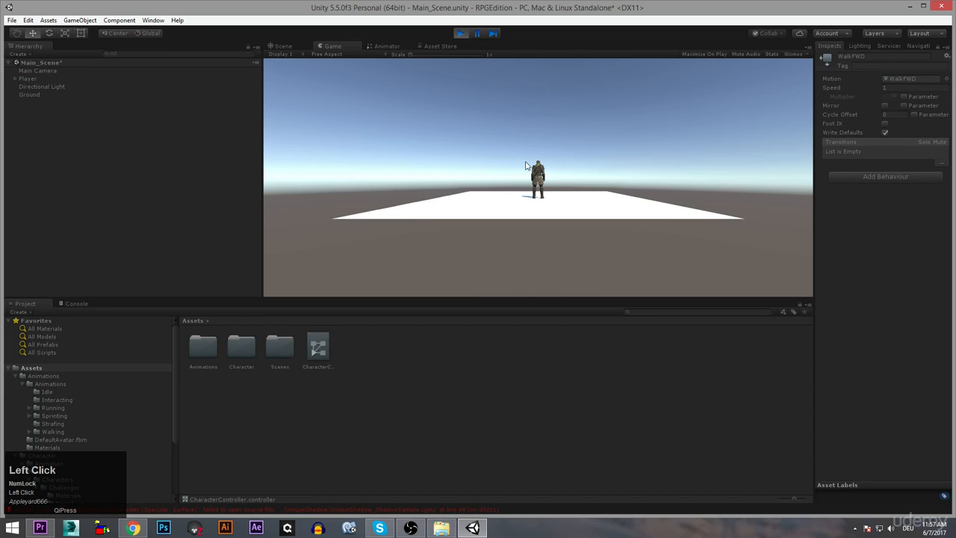
key("e")
key("a")
key("w")
key("d")
key("a")
key("s")
key("a")
key("w")
key("d")
key("a")
key("s")
key("a")
key("w")
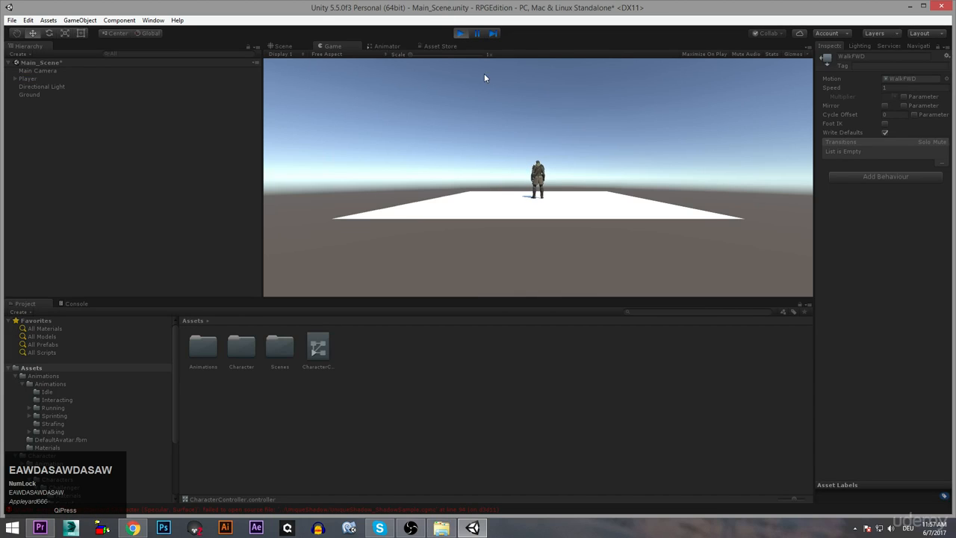
left_click(461, 32)
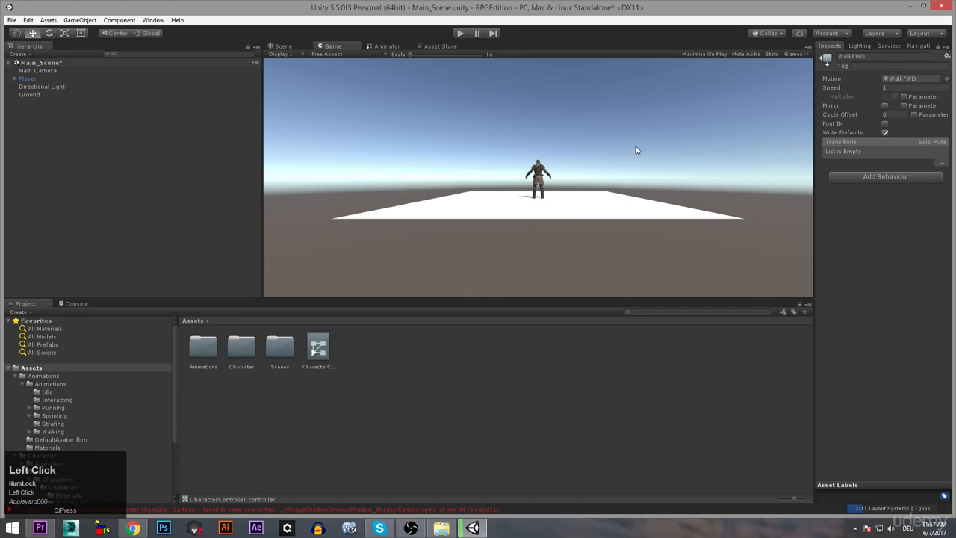
Arrange the Animator graph so WalkFWD sits directly above IdleR_To_IdleL_2, with Entry beside the idle state.
left_click(386, 46)
left_click_drag(682, 170, 735, 157)
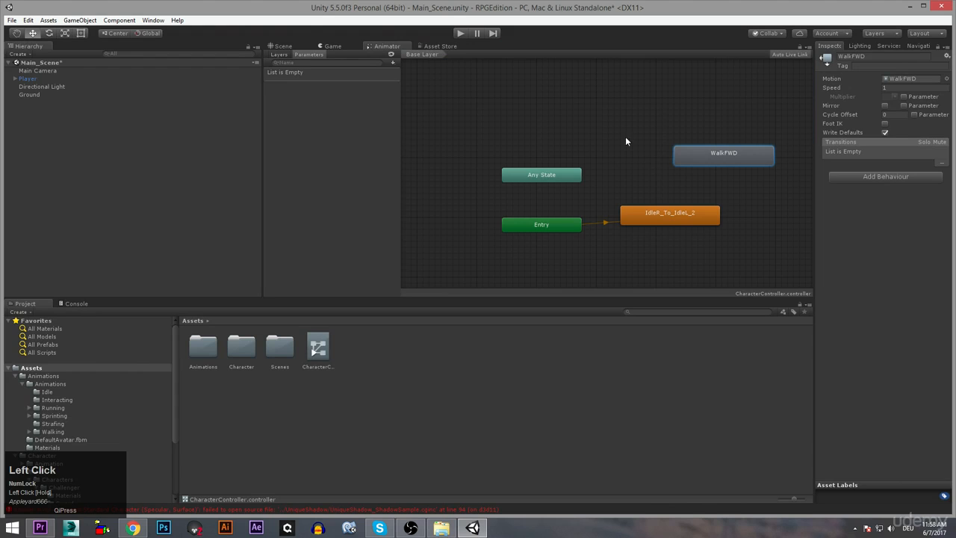
left_click_drag(730, 154, 699, 151)
left_click(676, 219)
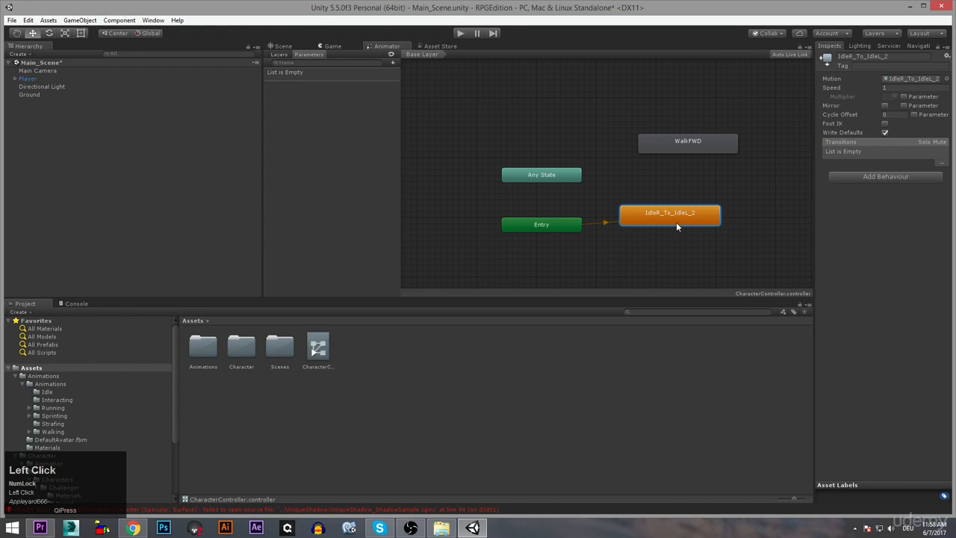
left_click_drag(536, 227, 536, 221)
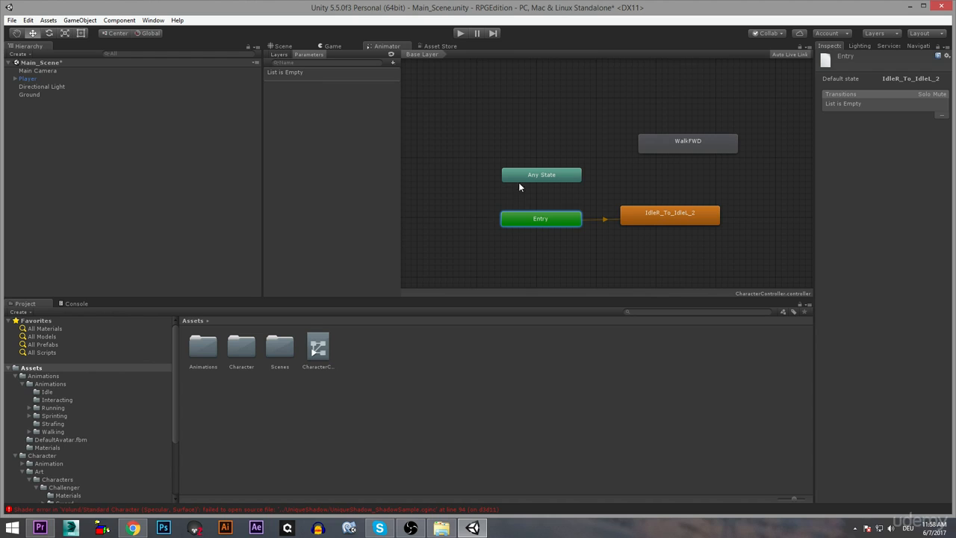
left_click_drag(689, 221, 702, 227)
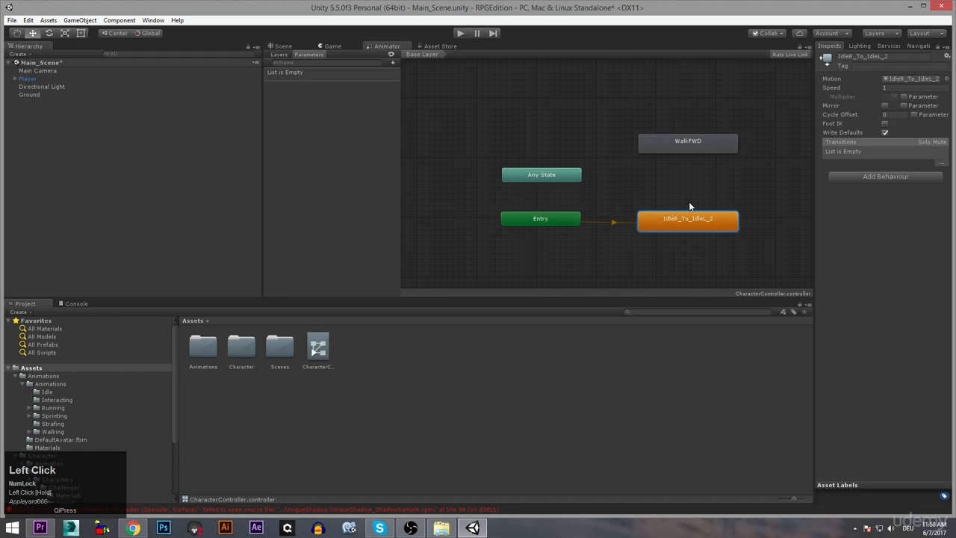
Add a Float parameter named movement to the Animator controller.
left_click(393, 64)
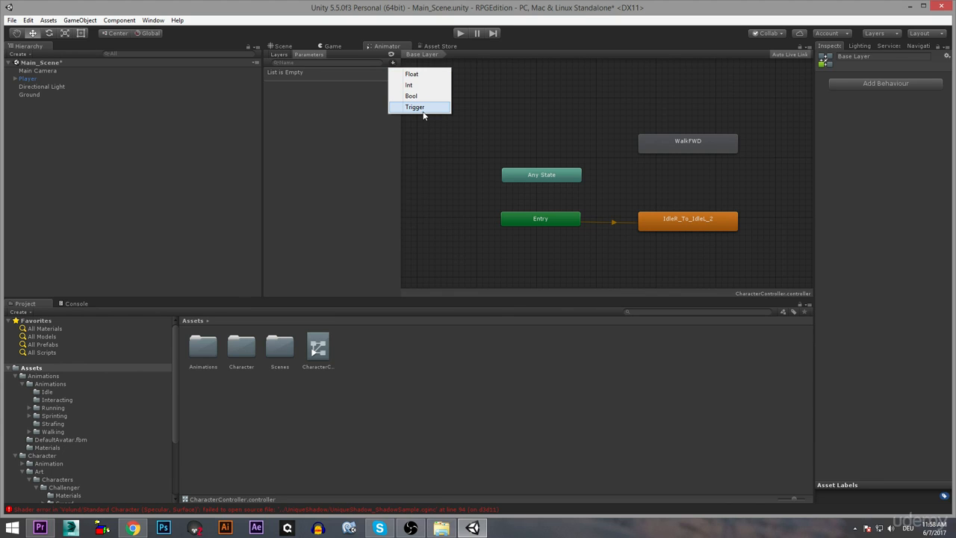
left_click(428, 75)
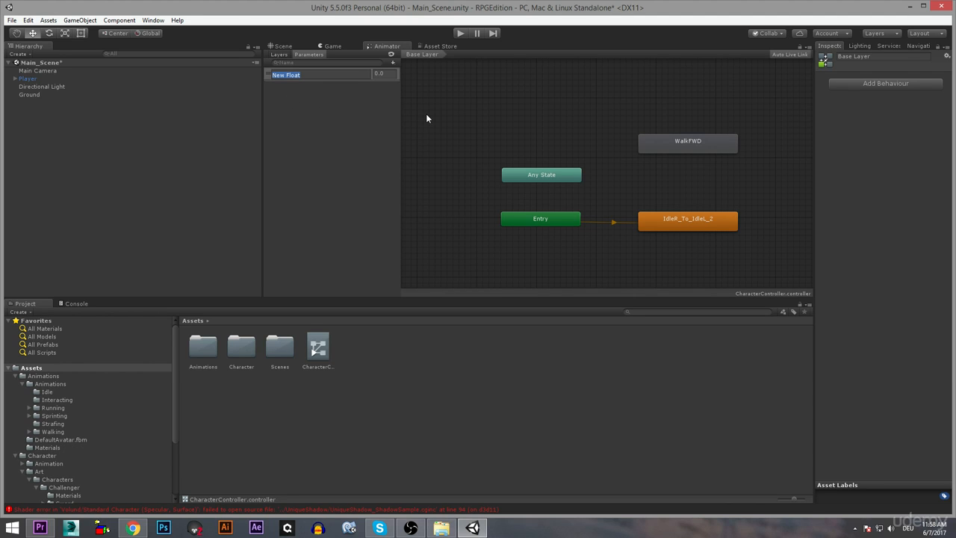
type("movement")
left_click(369, 99)
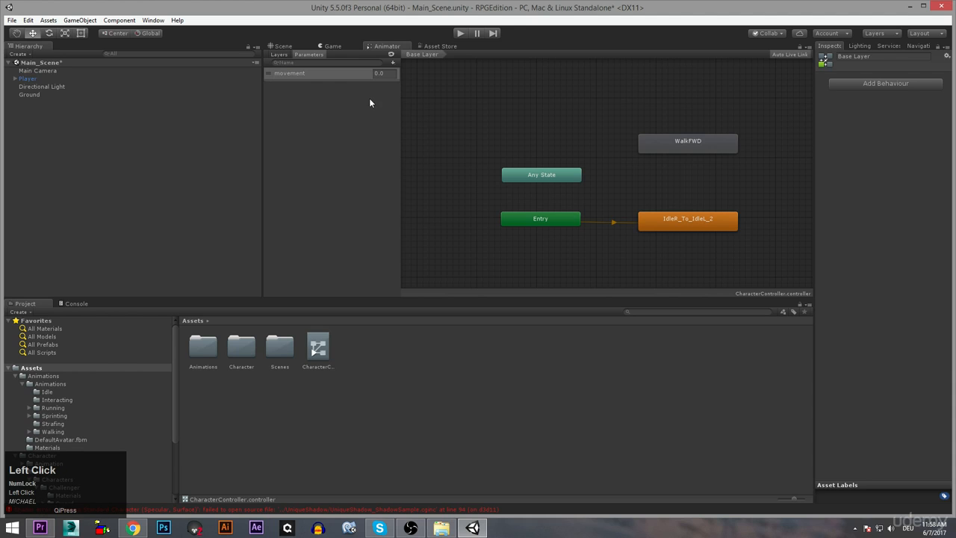
left_click(379, 74)
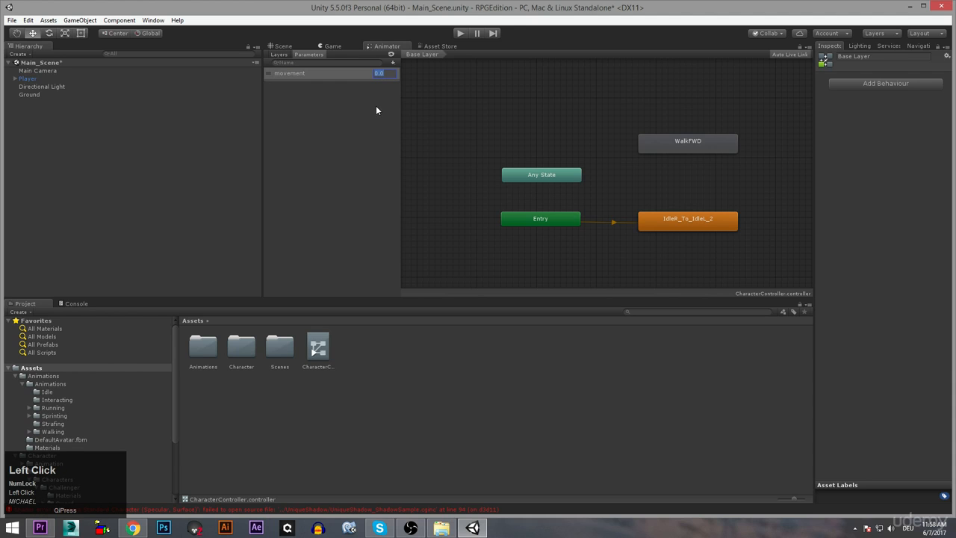
Select the WalkFWD state, run the scene briefly, and return to the Animator graph.
left_click(690, 146)
left_click(461, 34)
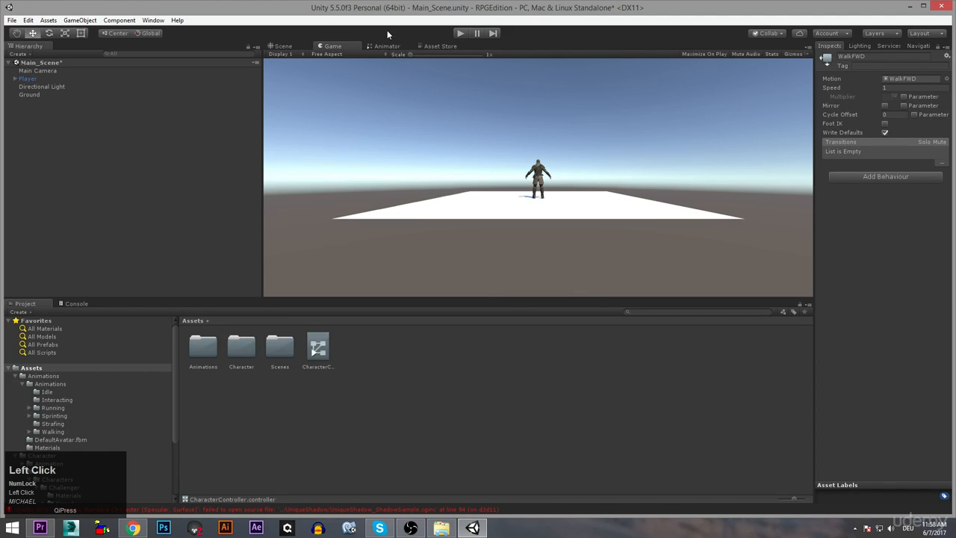
left_click(389, 46)
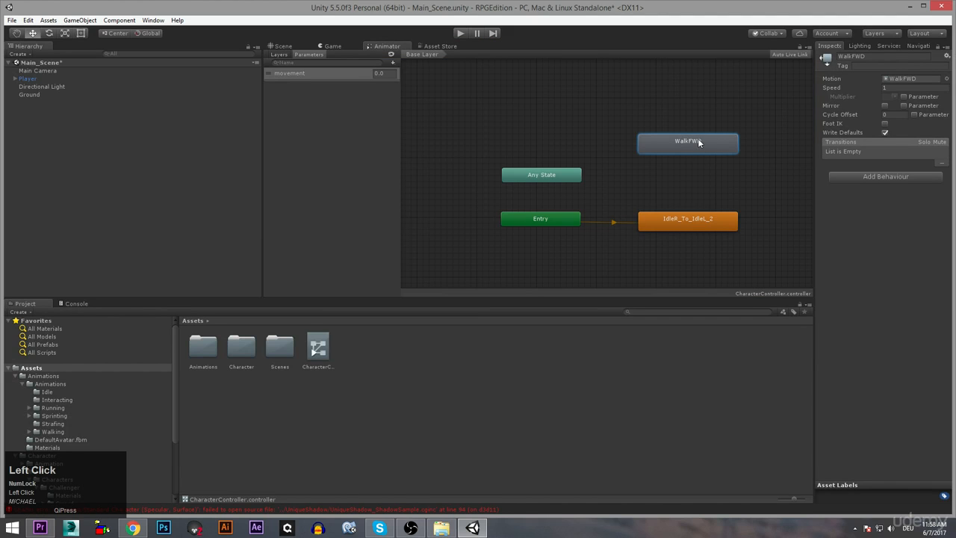
Move the WalkFWD state closer to the IdleR_To_IdleL_2 state in the Animator graph.
left_click_drag(698, 142, 692, 158)
middle_click_drag(689, 154, 657, 156)
left_click_drag(657, 156, 650, 162)
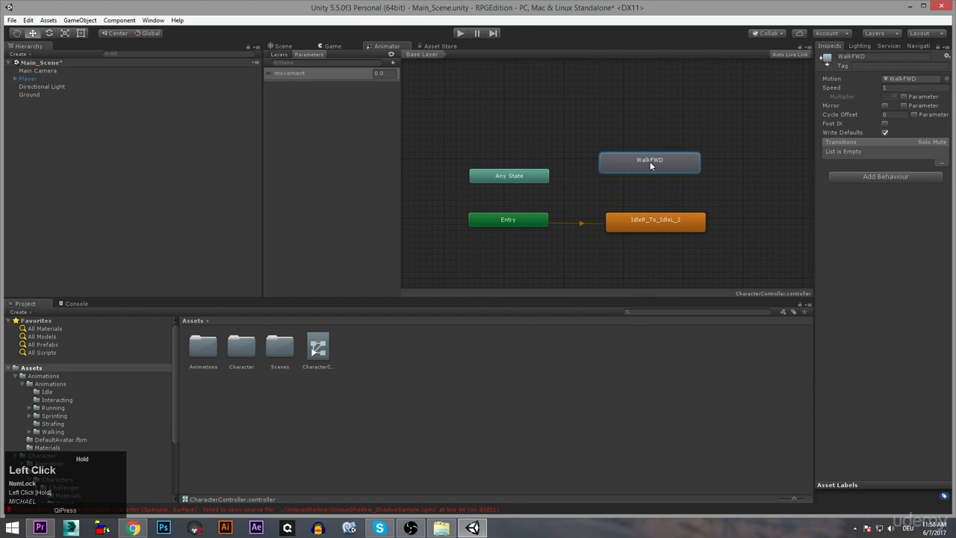
Set WalkFWD as the layer default state.
left_click(523, 223)
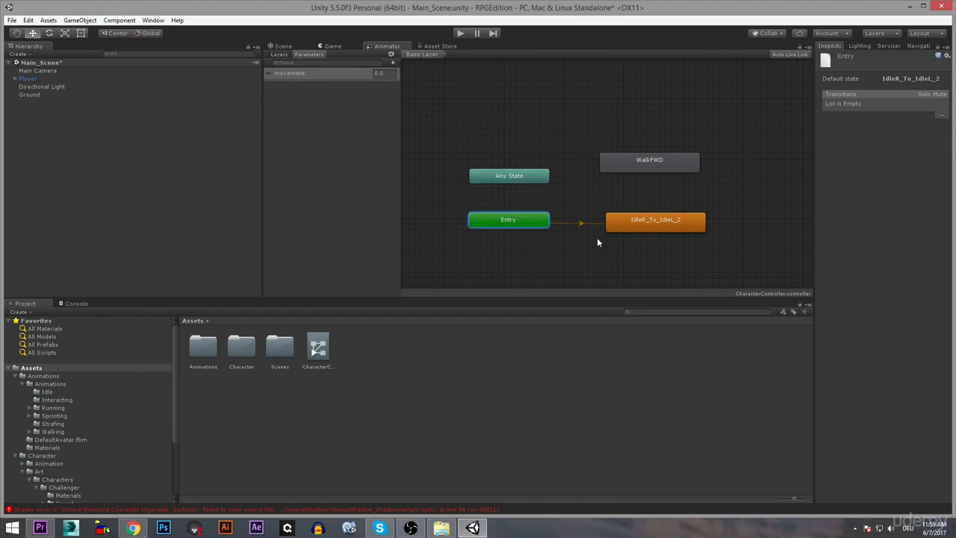
right_click(536, 222)
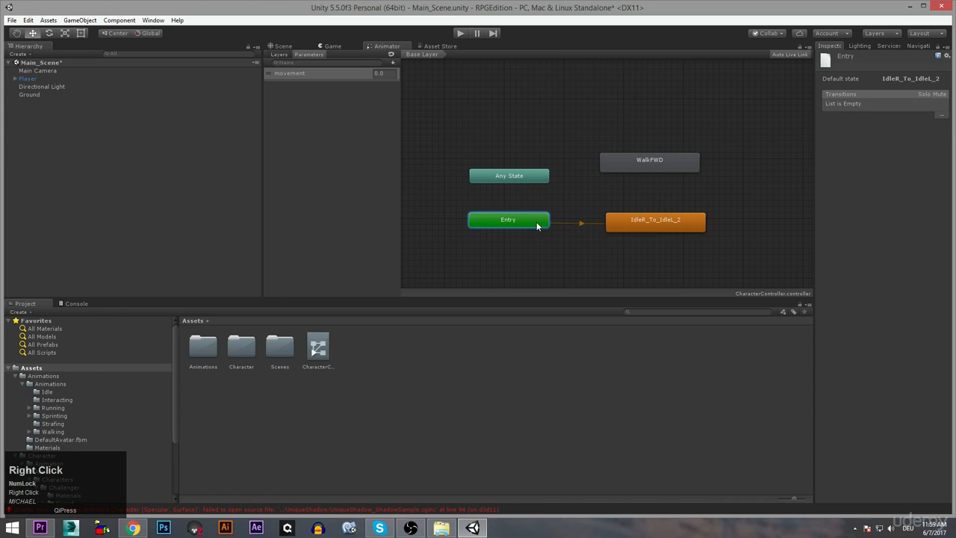
left_click(634, 158)
right_click(634, 161)
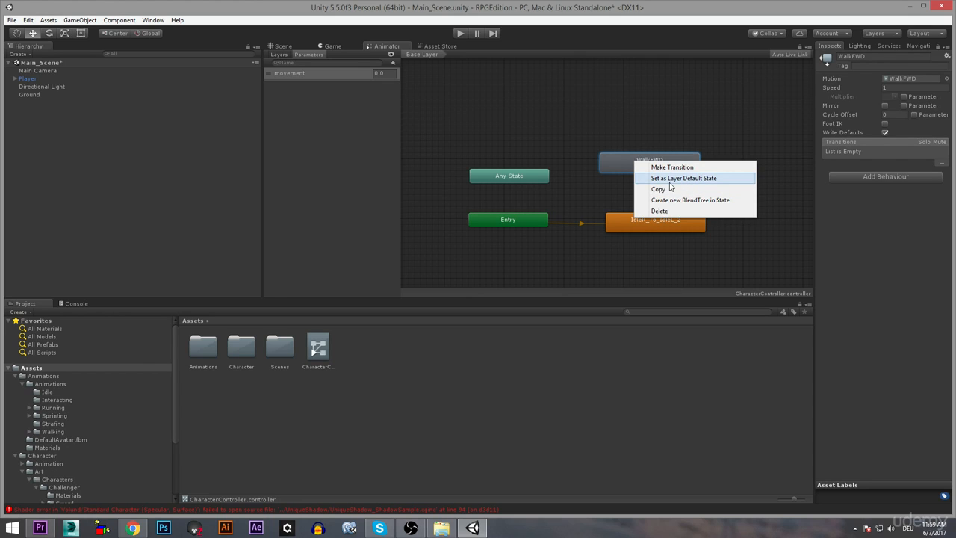
left_click(678, 179)
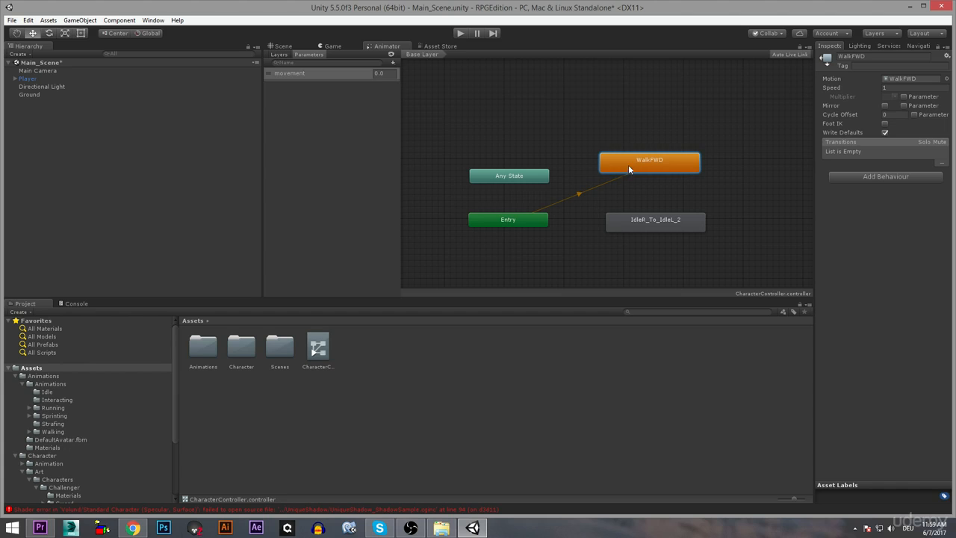
Play the scene to check the character's default animation, stop it, and return to the Animator graph.
left_click(458, 33)
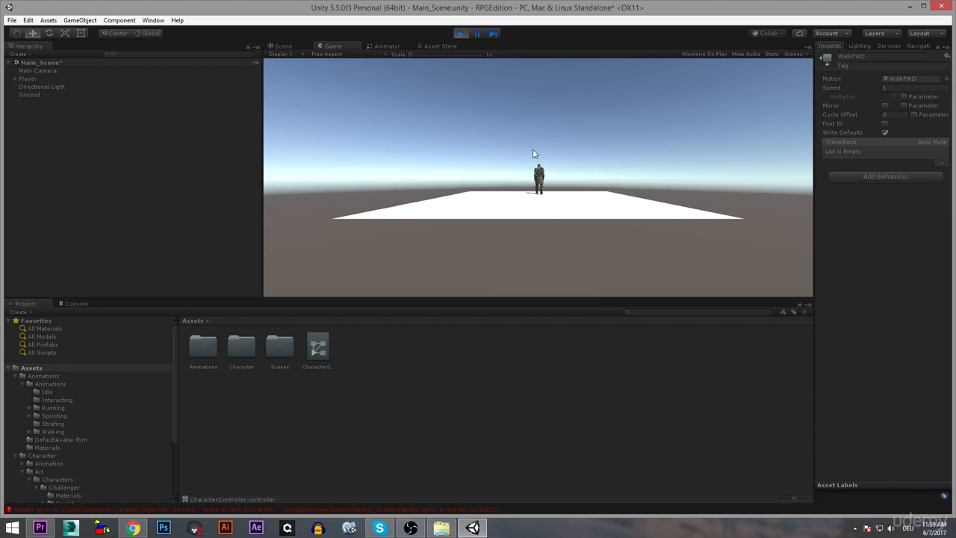
left_click(459, 33)
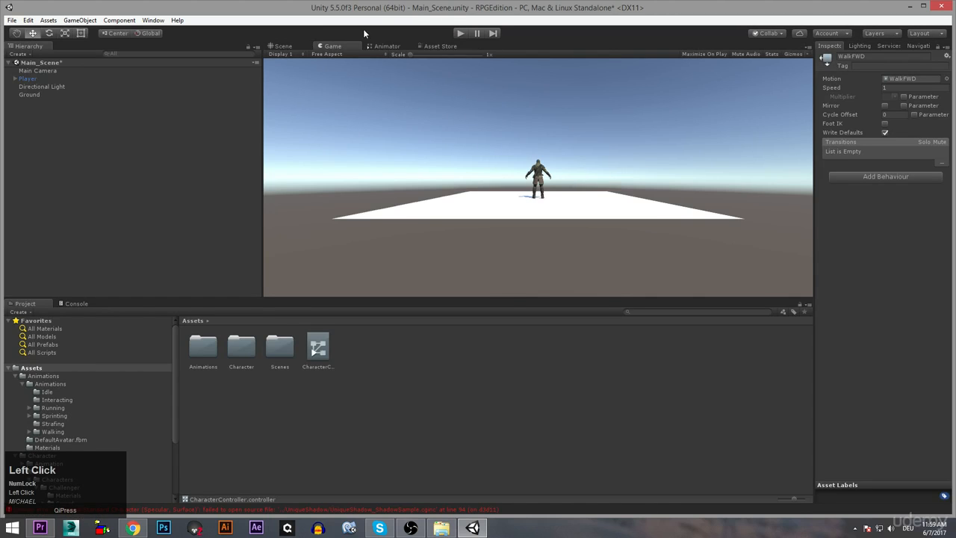
left_click(381, 46)
Move WalkFWD slightly up and set IdleR_To_IdleL_2 as the layer default state.
mouse_move(670, 170)
left_mouse_down()
mouse_move(692, 159)
mouse_move(683, 164)
left_mouse_up()
right_click(641, 220)
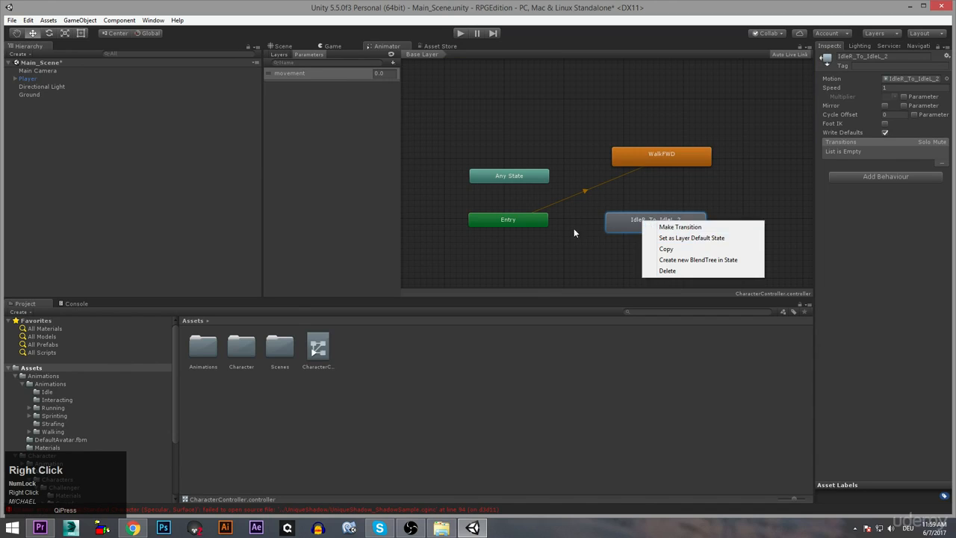
left_click(704, 240)
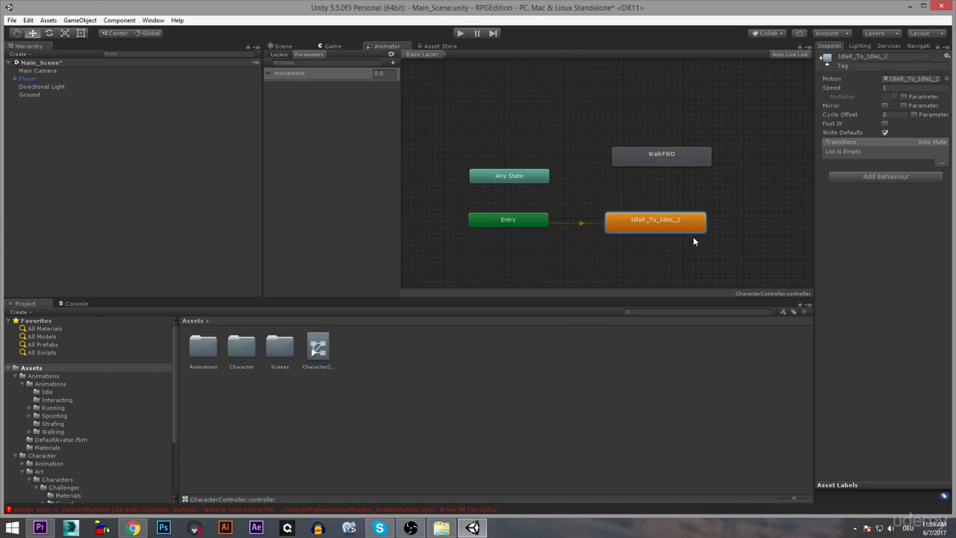
Align IdleR_To_IdleL_2 beneath WalkFWD and create transitions between the two states in both directions.
mouse_move(671, 217)
left_mouse_down()
mouse_move(683, 217)
mouse_move(663, 220)
mouse_move(672, 220)
left_mouse_up()
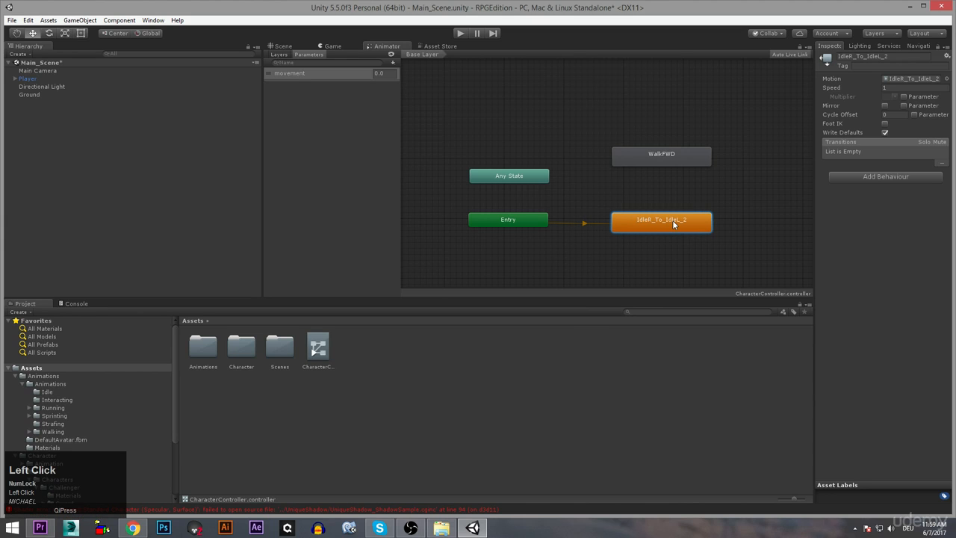
right_click(672, 220)
left_click(706, 232)
right_click(646, 160)
left_click(648, 163)
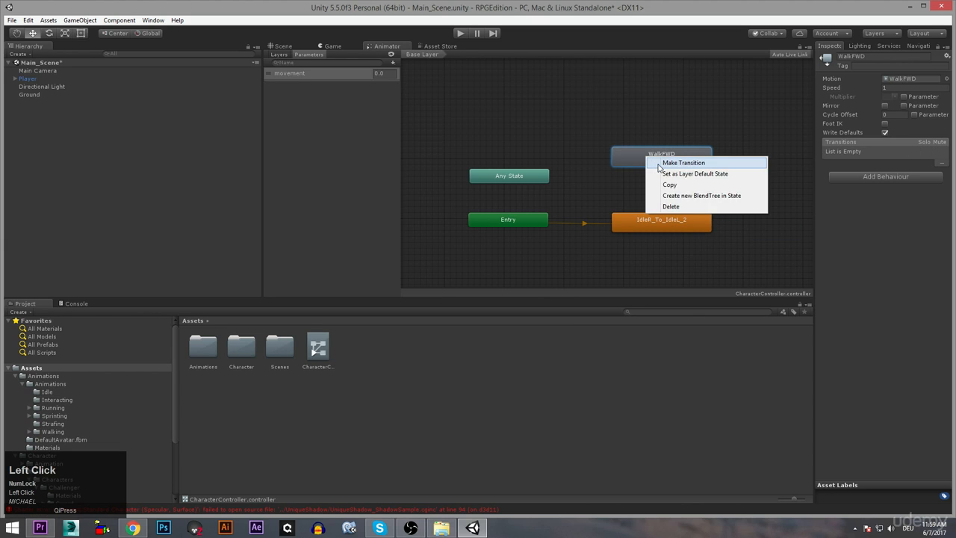
left_click(655, 221)
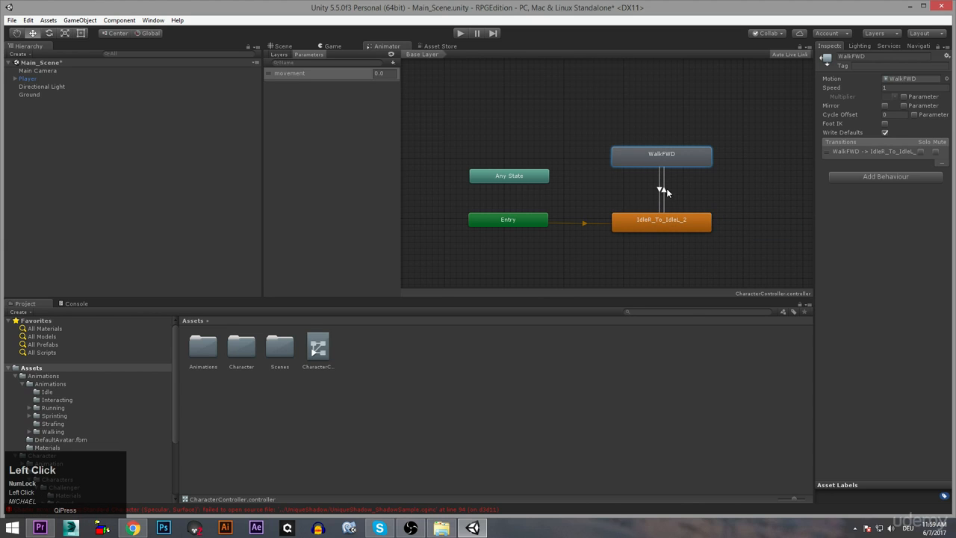
Add a condition to the IdleR_To_IdleL_2 to WalkFWD transition requiring movement to be Greater than 0.
left_click(664, 188)
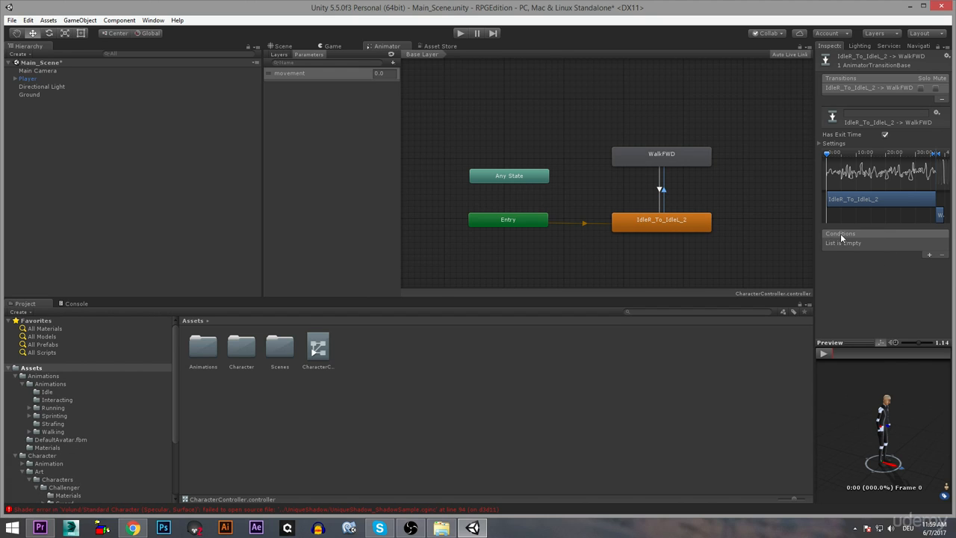
left_click(929, 256)
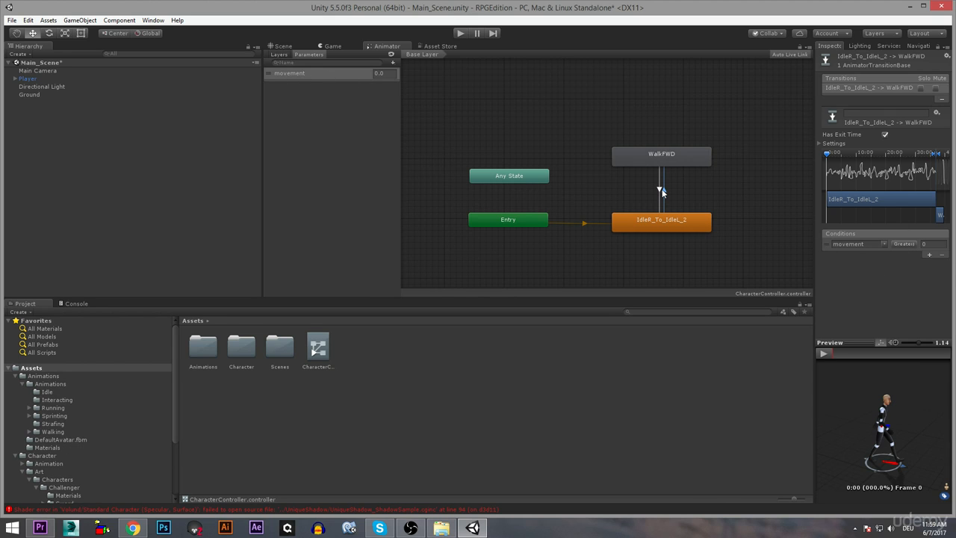
left_click(904, 244)
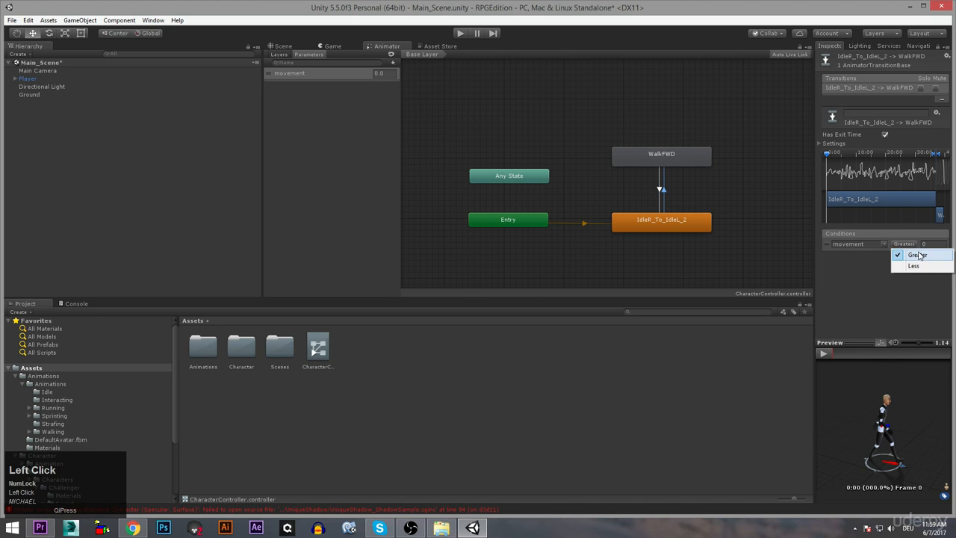
left_click(924, 245)
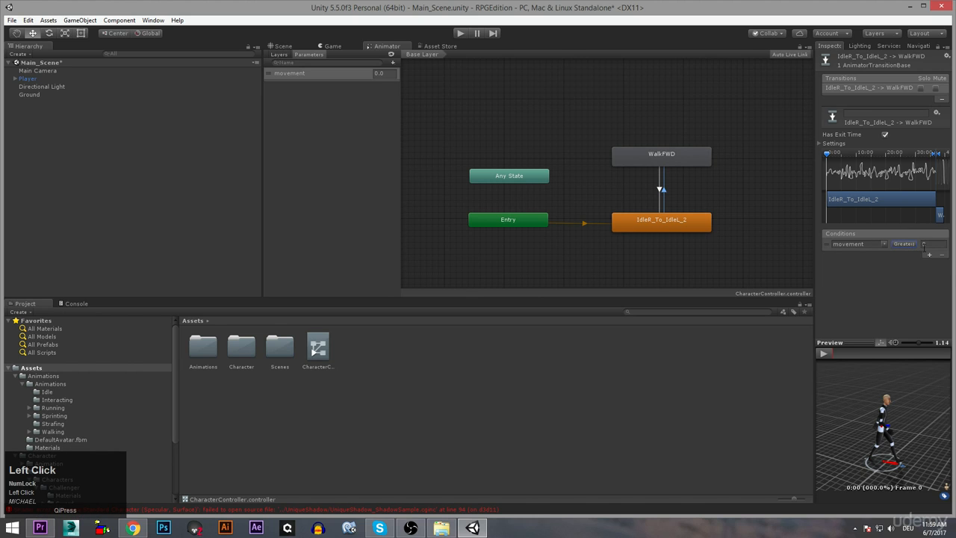
Add a condition to the WalkFWD to IdleR_To_IdleL_2 transition requiring movement to be Less than 0.01.
left_click(654, 158)
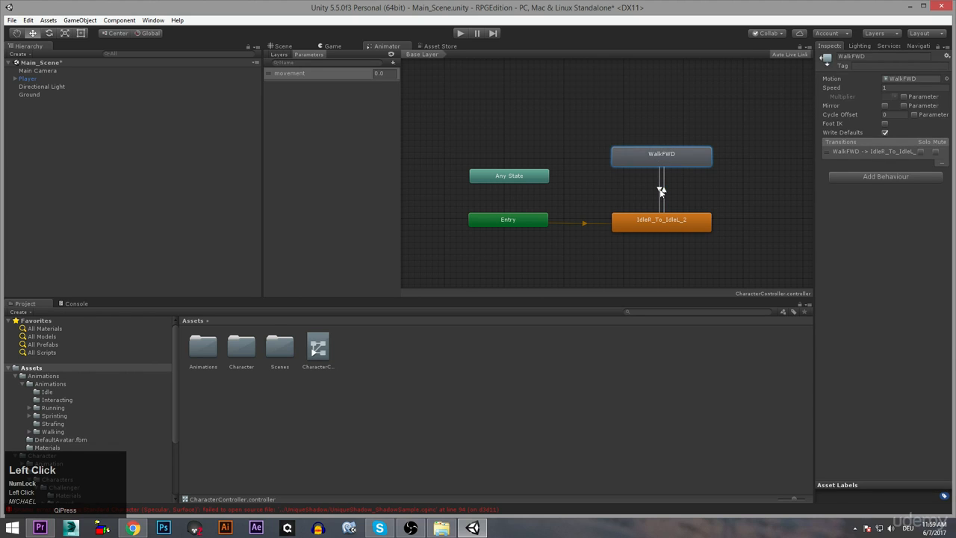
left_click(661, 191)
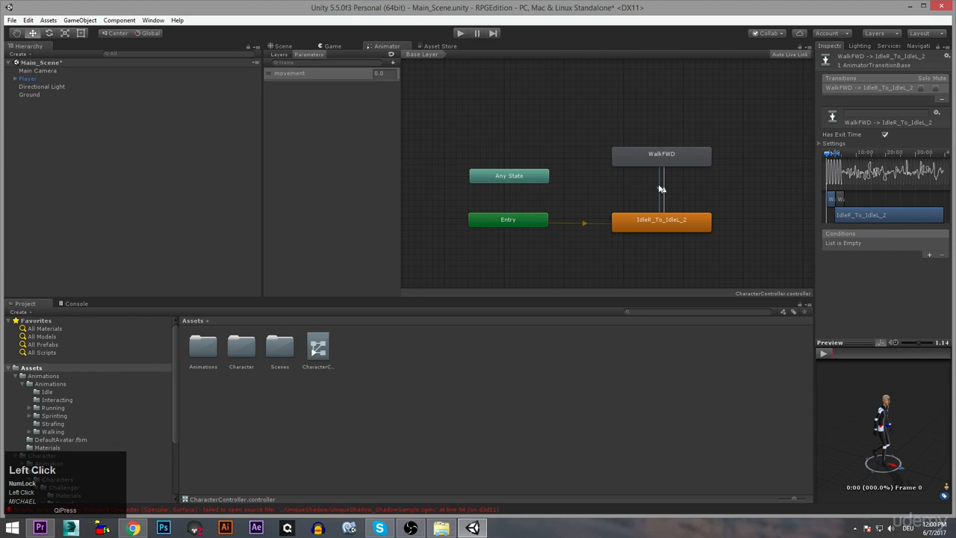
left_click(929, 255)
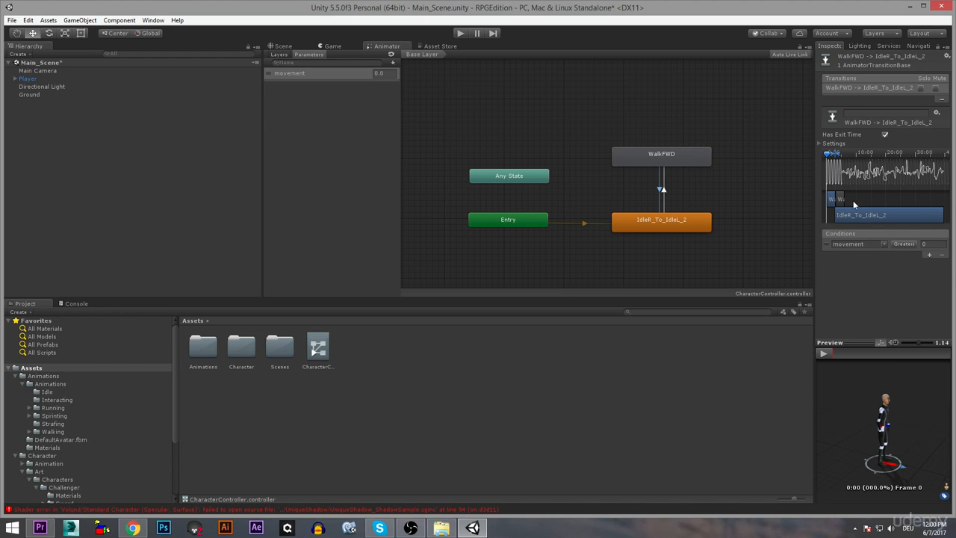
left_click(905, 244)
left_click(913, 266)
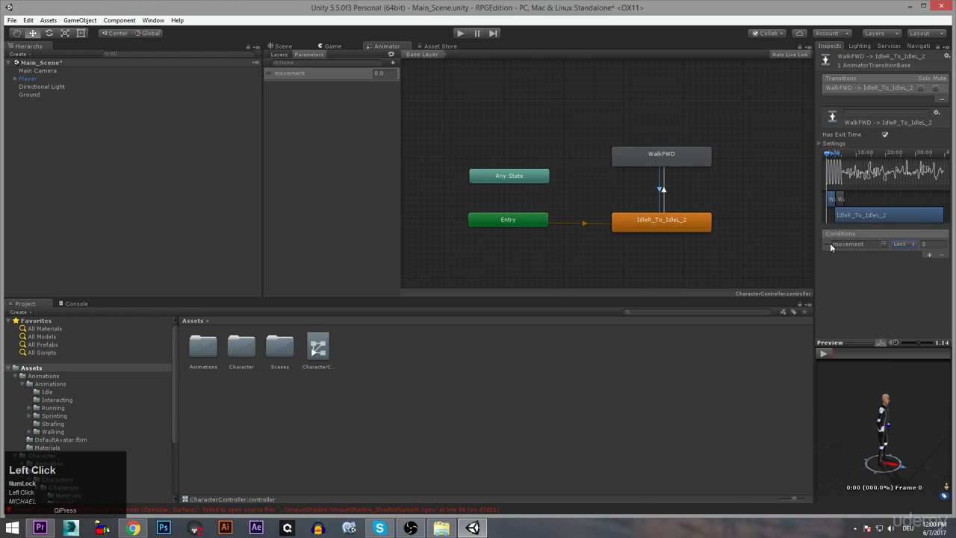
left_click(898, 249)
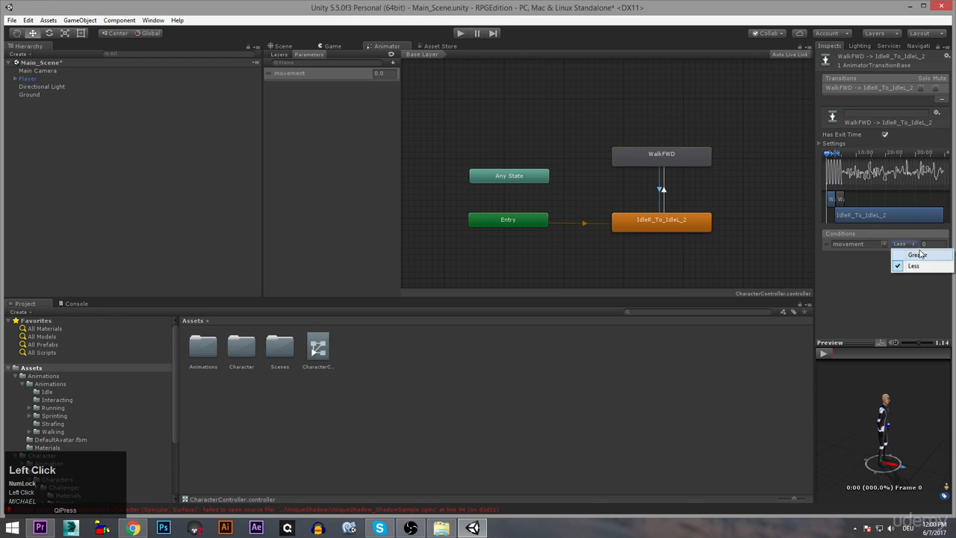
left_click(928, 243)
type("0.")
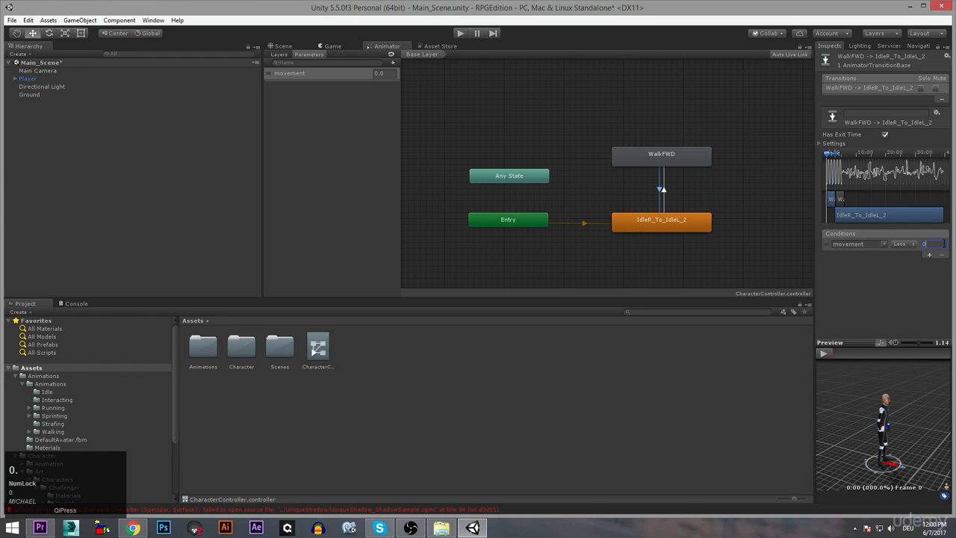
type("01")
key("Return")
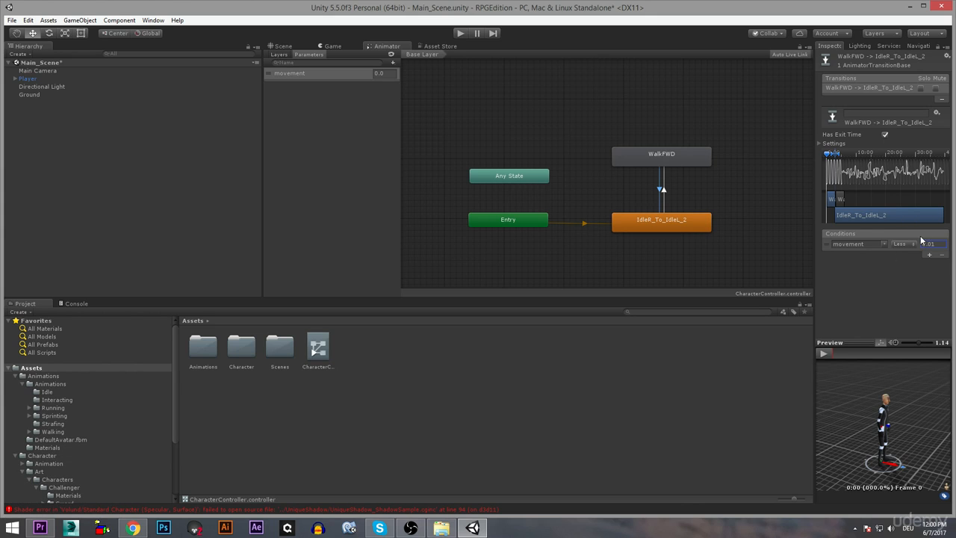
Review the Has Exit Time setting on the IdleR_To_IdleL_2 to WalkFWD transition.
left_click(660, 225)
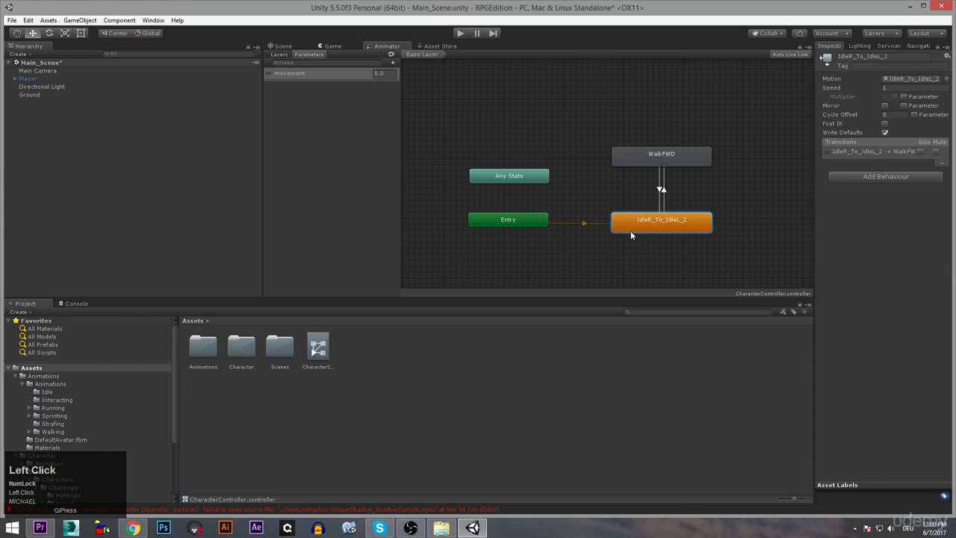
left_click(661, 189)
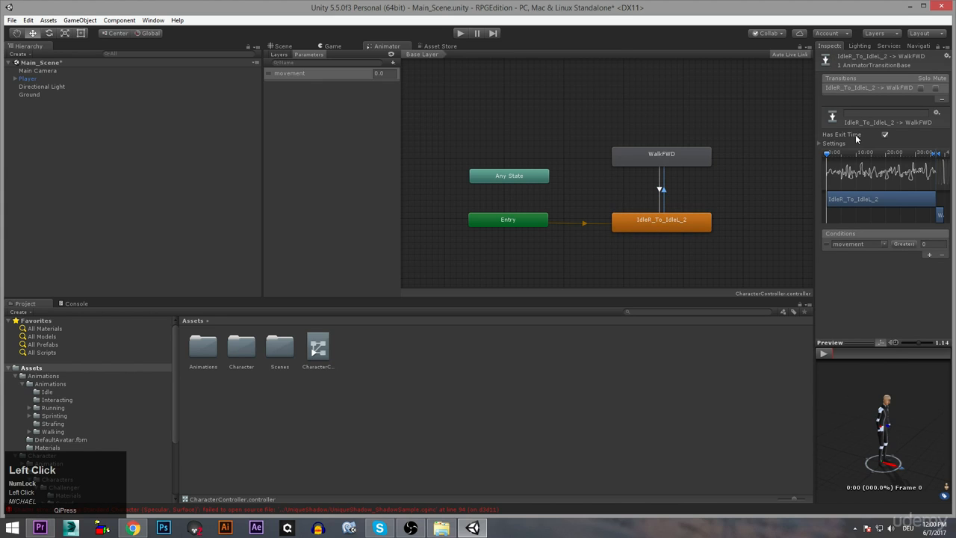
left_click(883, 135)
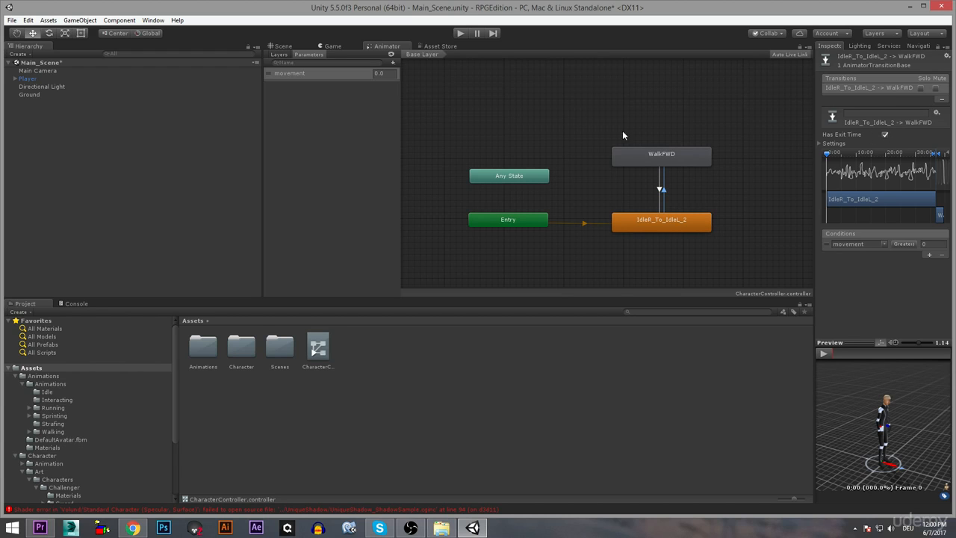
Play the scene, dock the Animator window beneath the Game view, and show the Scene view above it.
left_click(460, 33)
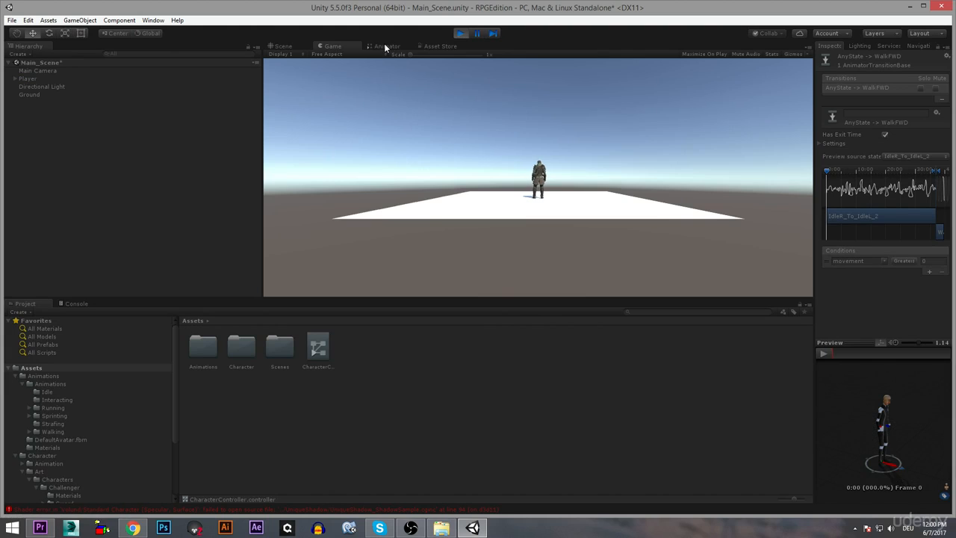
left_click(384, 45)
left_click_drag(386, 44, 463, 277)
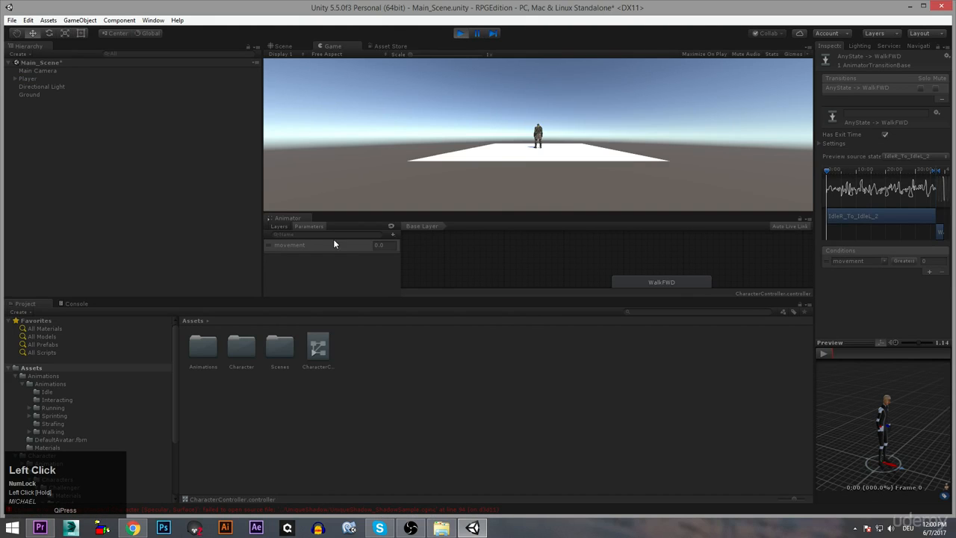
mouse_move(547, 260)
middle_mouse_down()
mouse_move(538, 245)
mouse_move(537, 262)
mouse_move(557, 262)
mouse_move(523, 251)
mouse_move(529, 268)
mouse_move(530, 259)
middle_mouse_up()
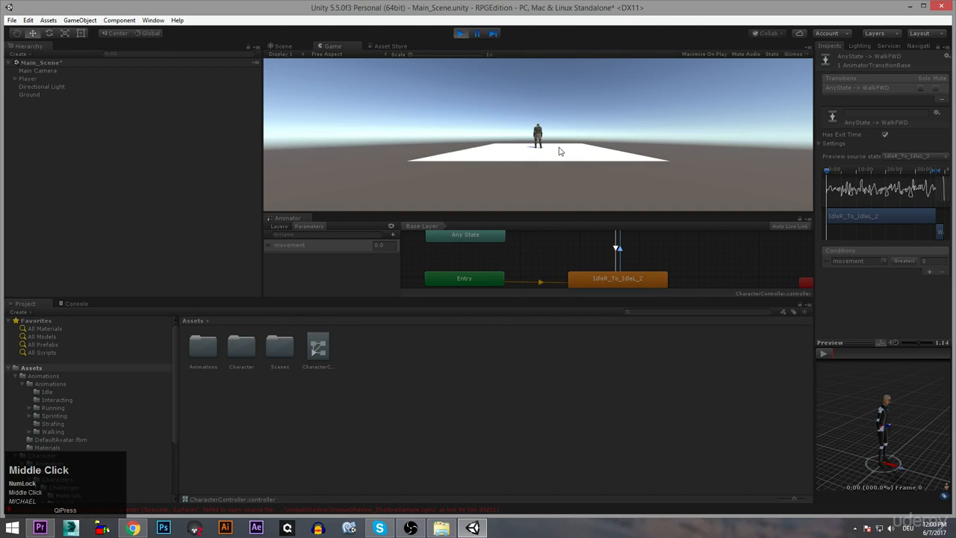
left_click(294, 47)
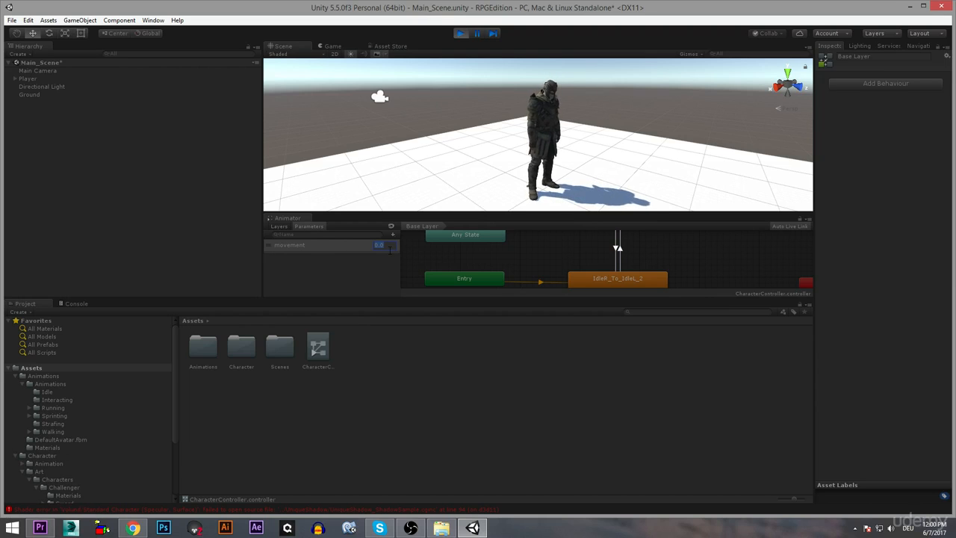
Set the movement parameter to 1 during play and watch the character from the side and behind alongside the state graph.
type("1")
key("Return")
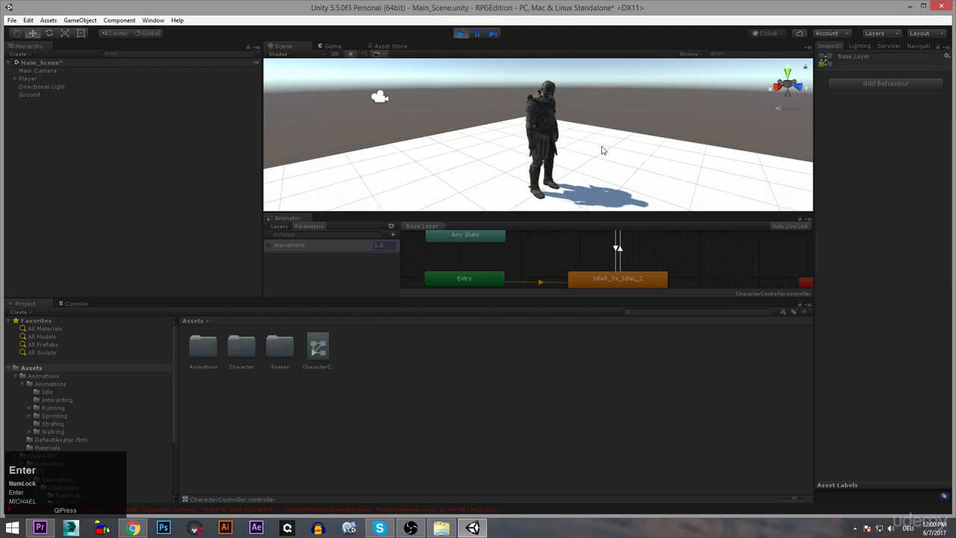
left_click_drag(603, 150, 721, 140, "alt")
scroll(721, 141, "down", 4)
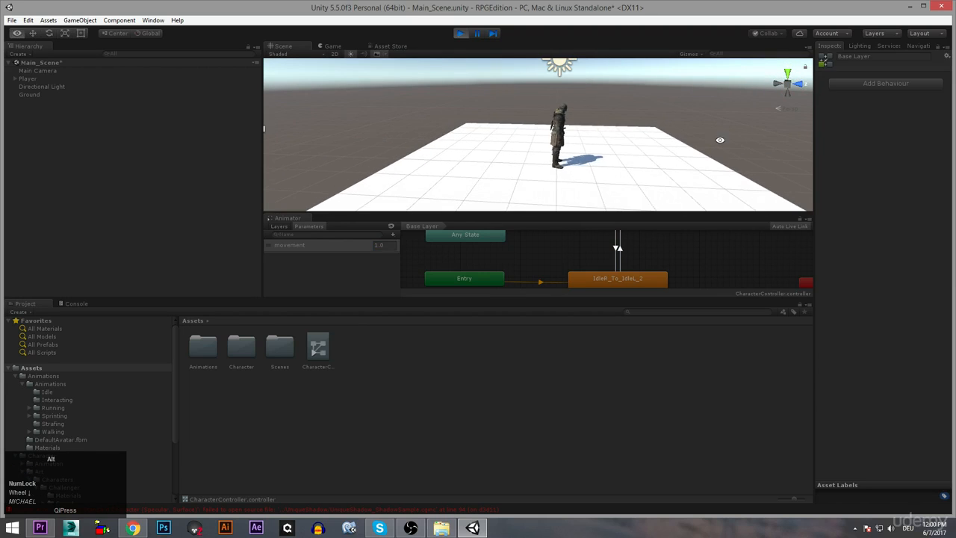
middle_click_drag(721, 140, 681, 138, "alt")
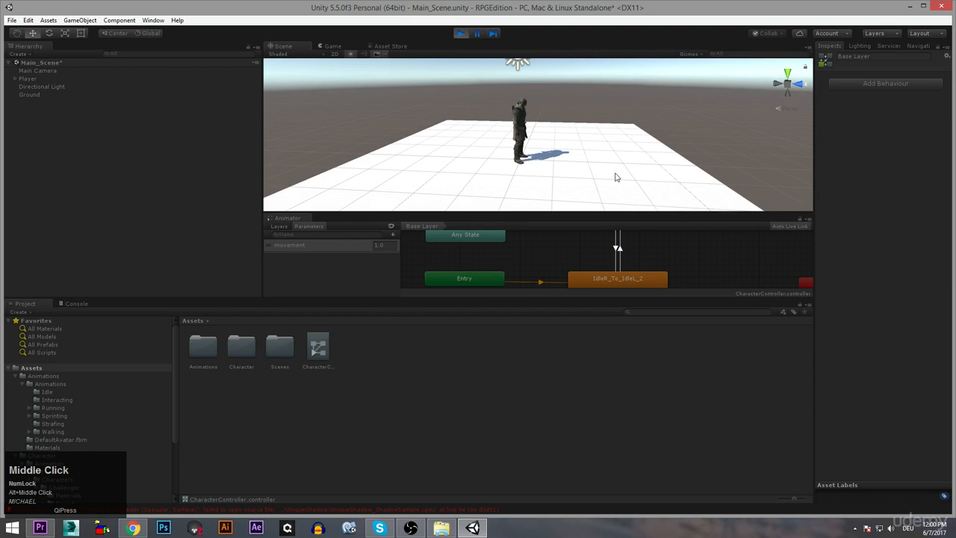
left_click_drag(562, 140, 715, 158, "alt")
scroll(675, 259, "up", 1)
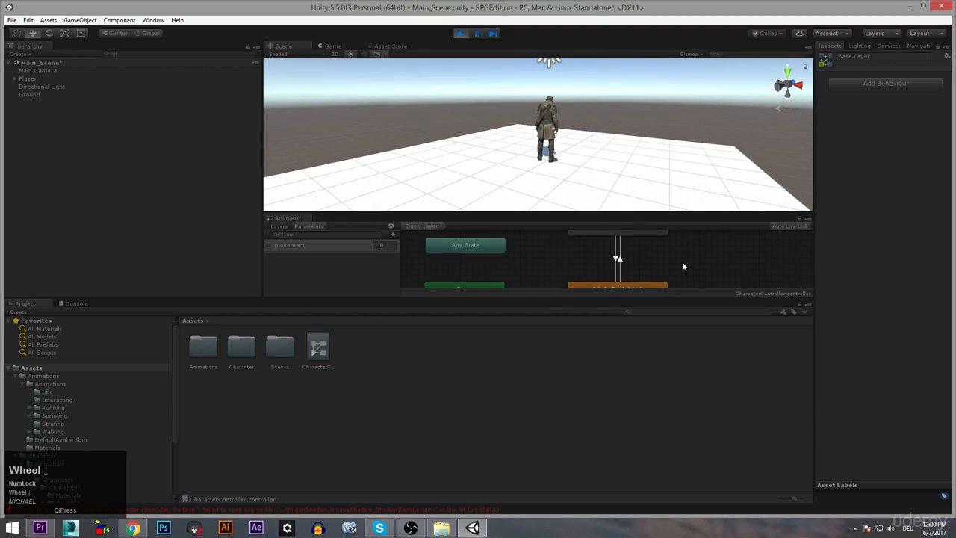
scroll(681, 261, "down", 1)
scroll(683, 258, "up", 1)
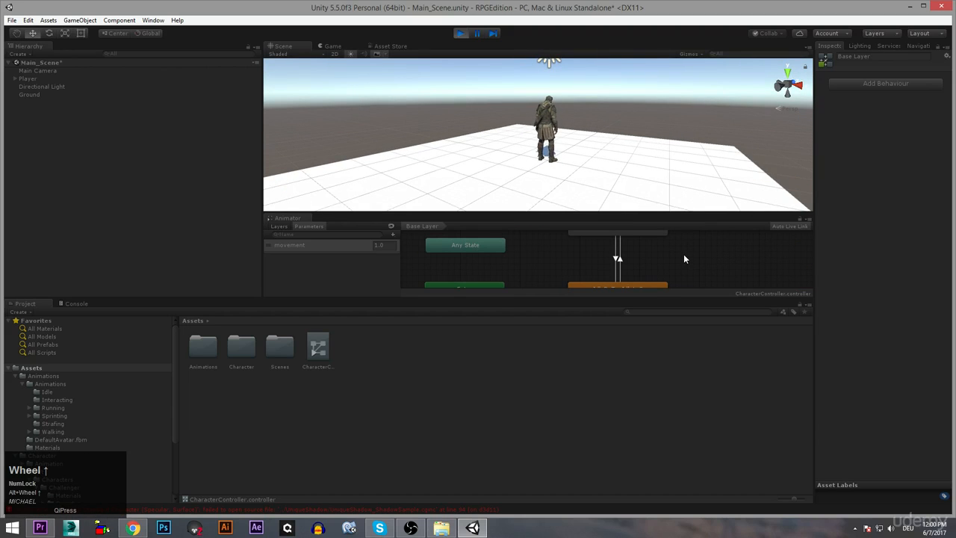
middle_click_drag(684, 256, 693, 232, "alt")
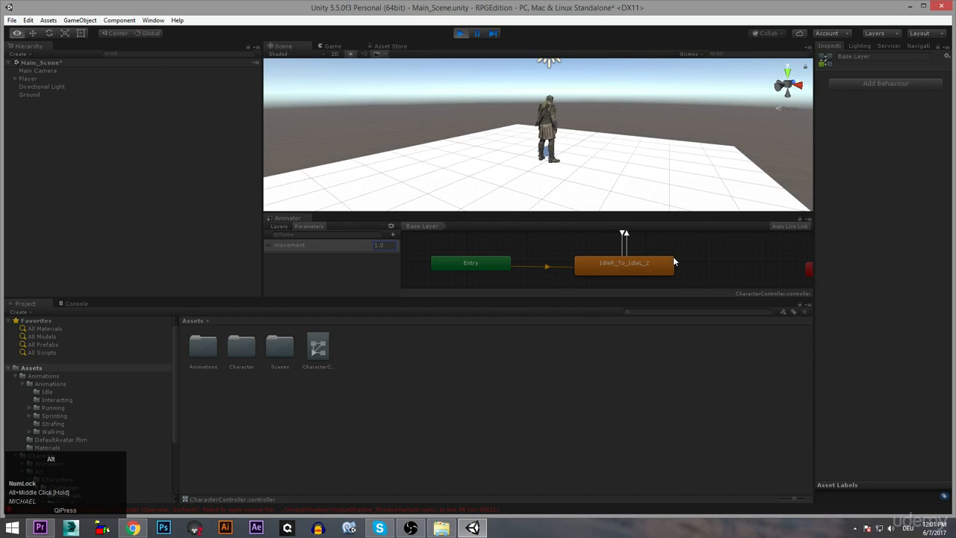
middle_click_drag(673, 258, 668, 275)
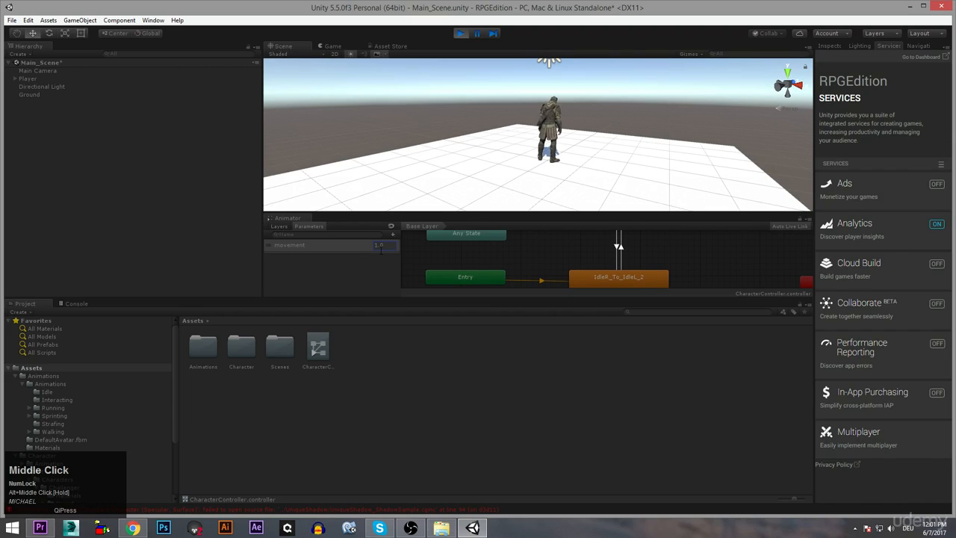
Stop playing and inspect the conditions on both transitions between IdleR_To_IdleL_2 and WalkFWD.
left_click(460, 33)
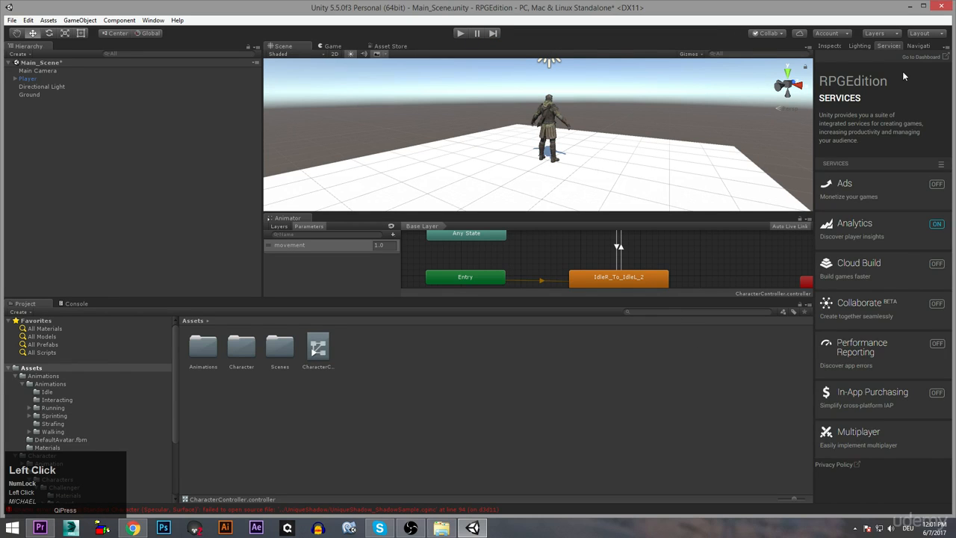
left_click(829, 45)
left_click(621, 246)
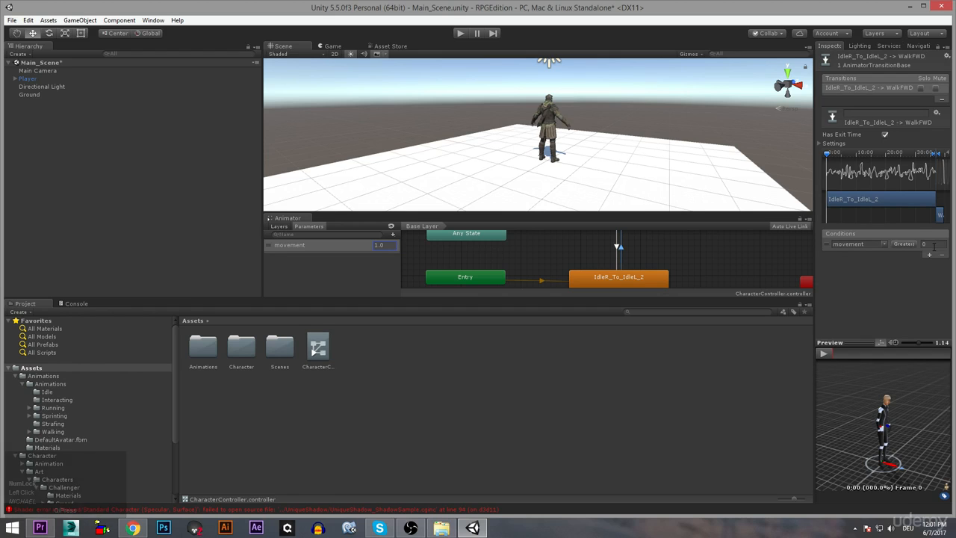
left_click(616, 251)
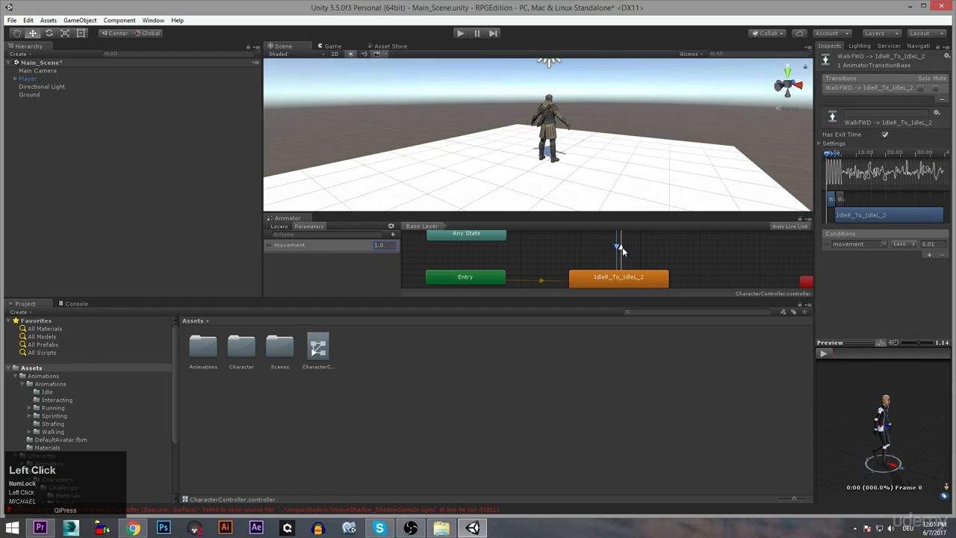
left_click(621, 247)
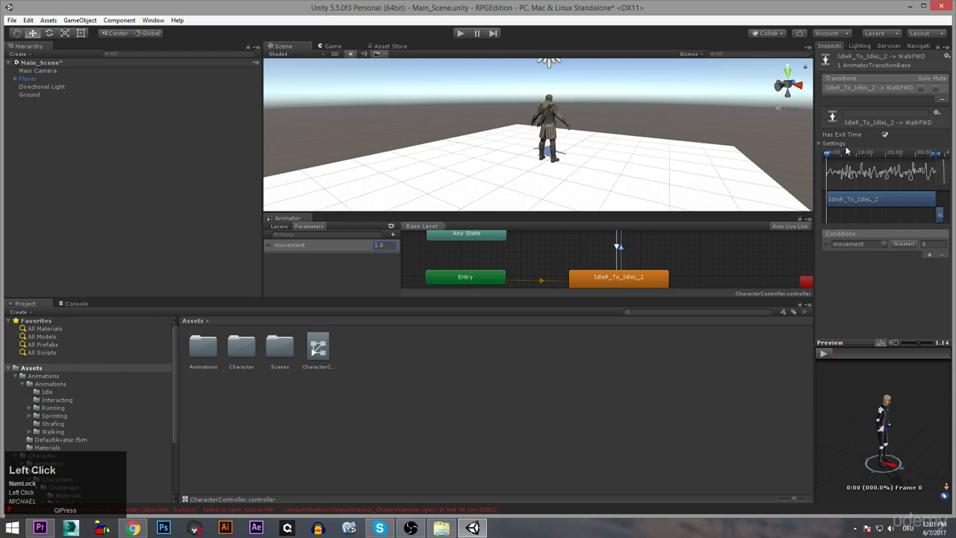
Try a brief play test with Has Exit Time disabled on the IdleR_To_IdleL_2 to WalkFWD transition, then re-enable the option.
left_click(885, 135)
left_click(458, 33)
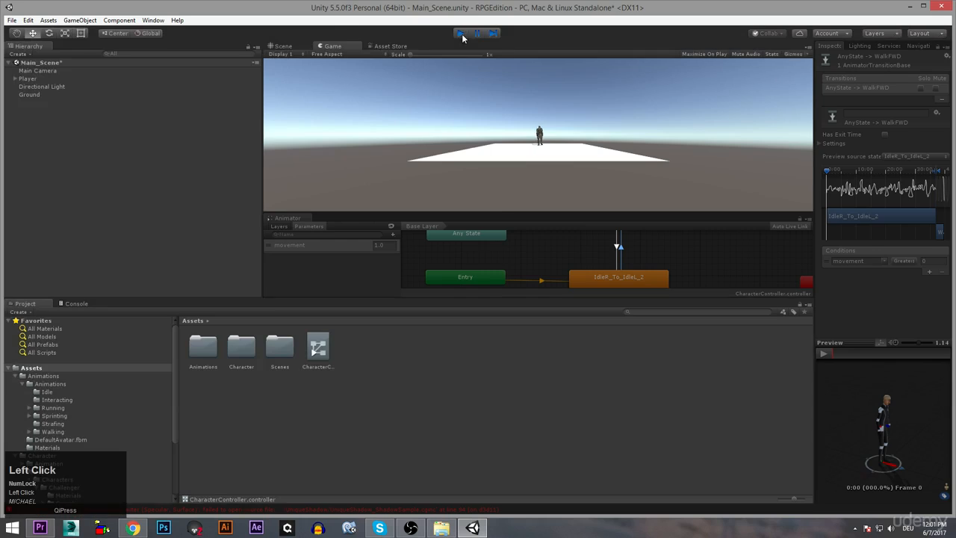
left_click(460, 34)
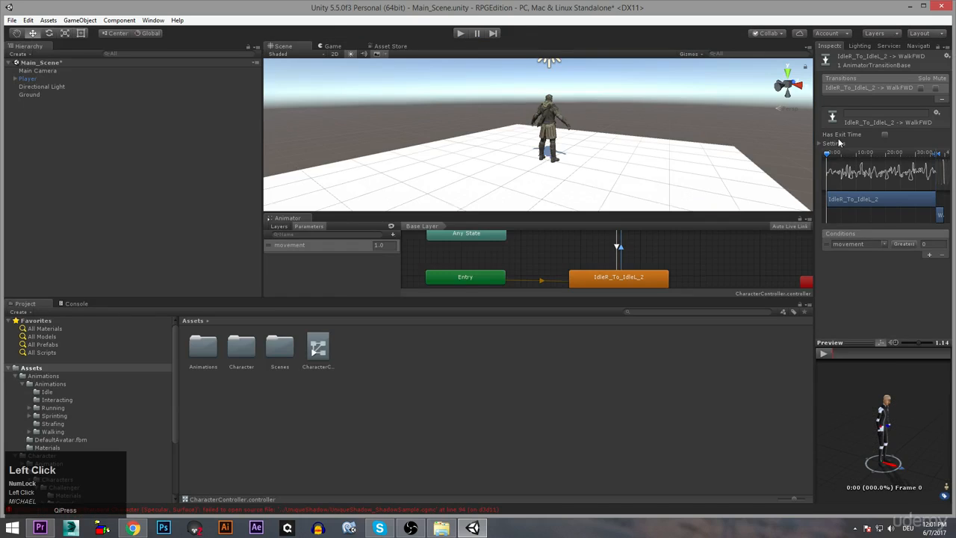
left_click(885, 135)
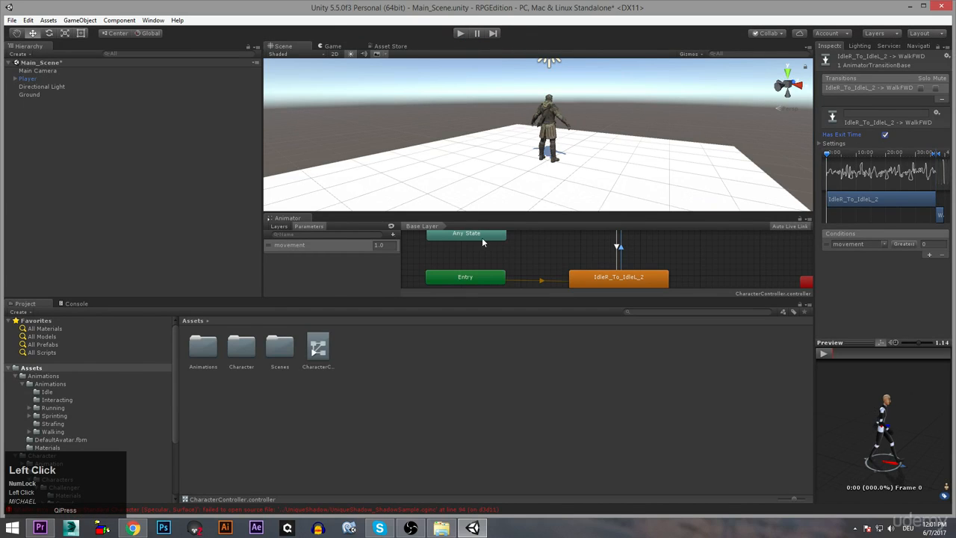
Play the scene again and inspect the IdleR_To_IdleL_2 state in the running Animator graph.
left_click(462, 34)
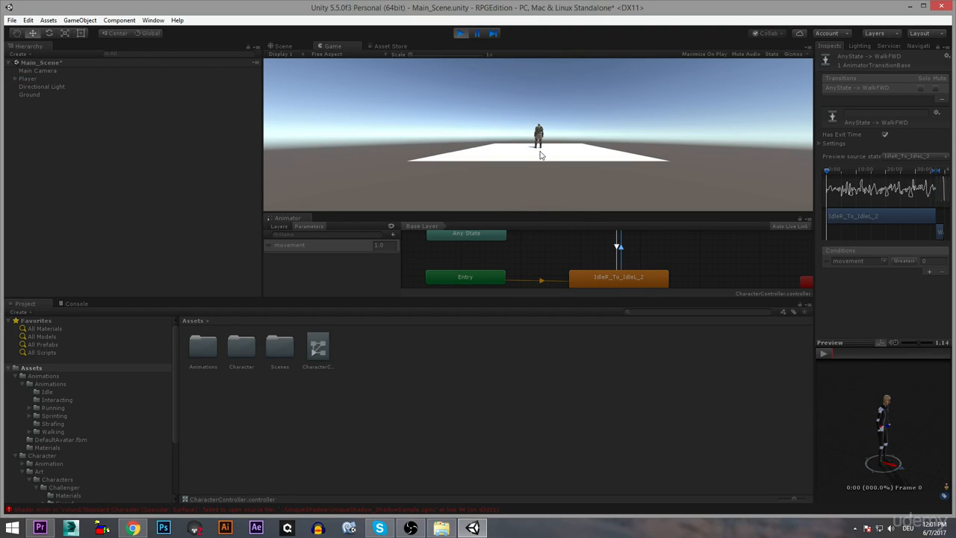
scroll(542, 155, "up", 1)
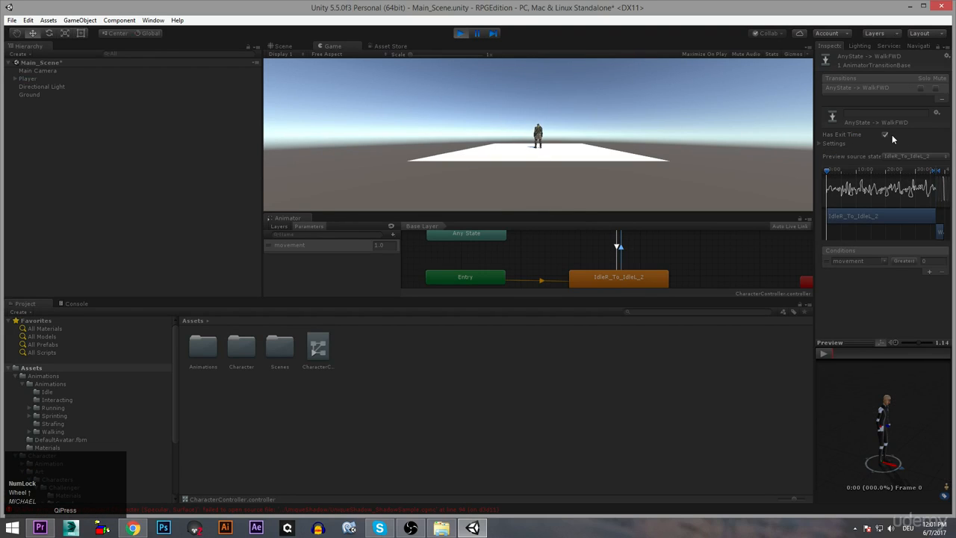
middle_click_drag(603, 274, 580, 247)
left_click(568, 268)
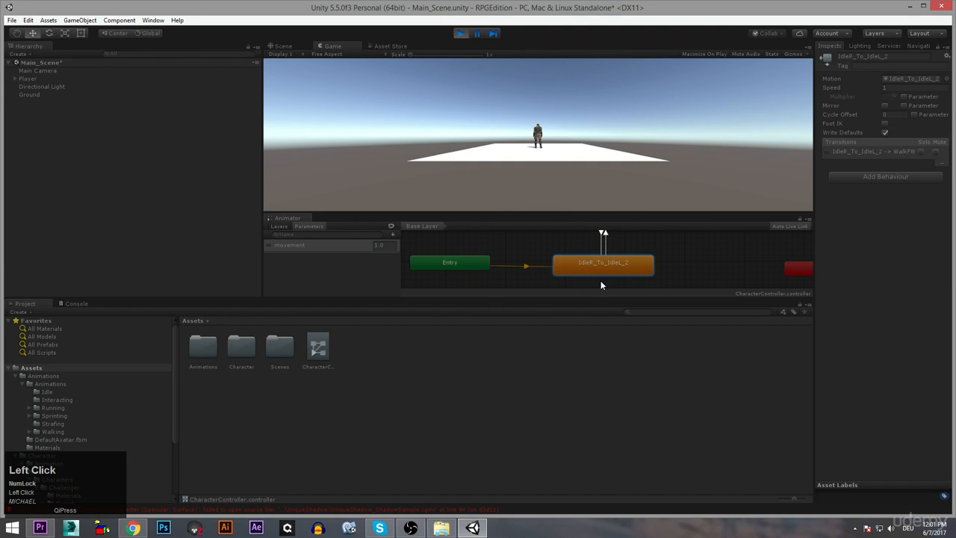
Watch the playing character in the Scene view from several angles alongside the running Animator graph.
middle_click_drag(604, 235, 640, 203, "alt")
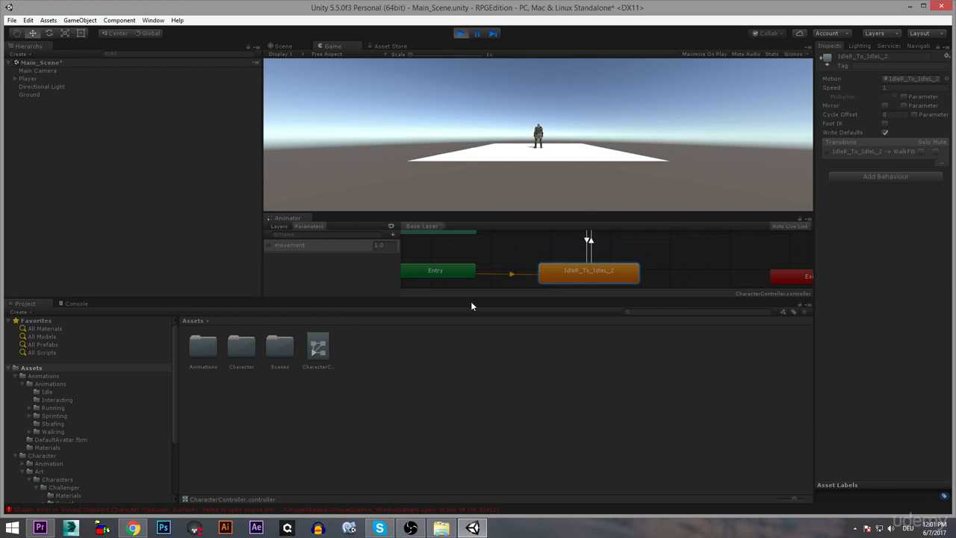
left_click(283, 46)
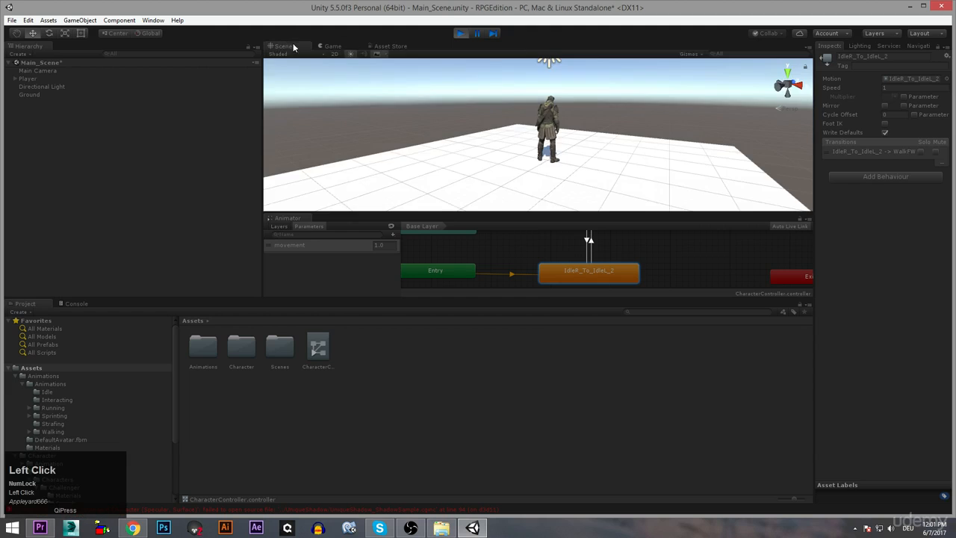
left_click_drag(623, 132, 564, 142, "alt")
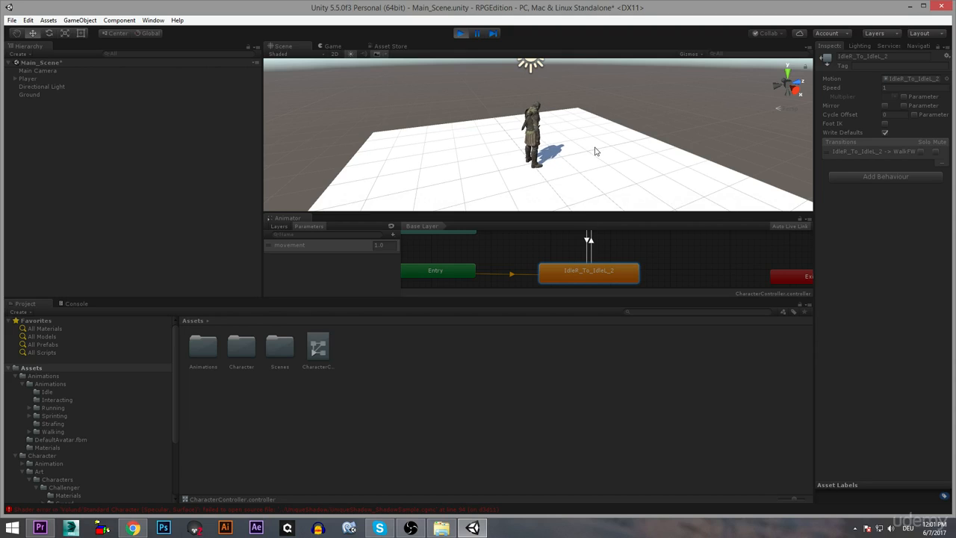
middle_click_drag(595, 149, 467, 102)
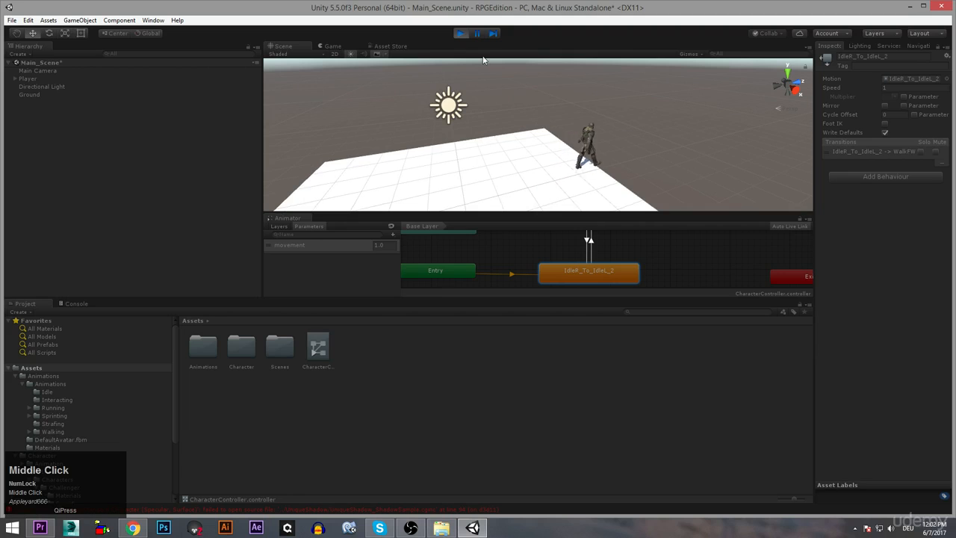
Stop playing and disable Has Exit Time on the IdleR_To_IdleL_2 to WalkFWD transition.
left_click(460, 33)
left_click(589, 241)
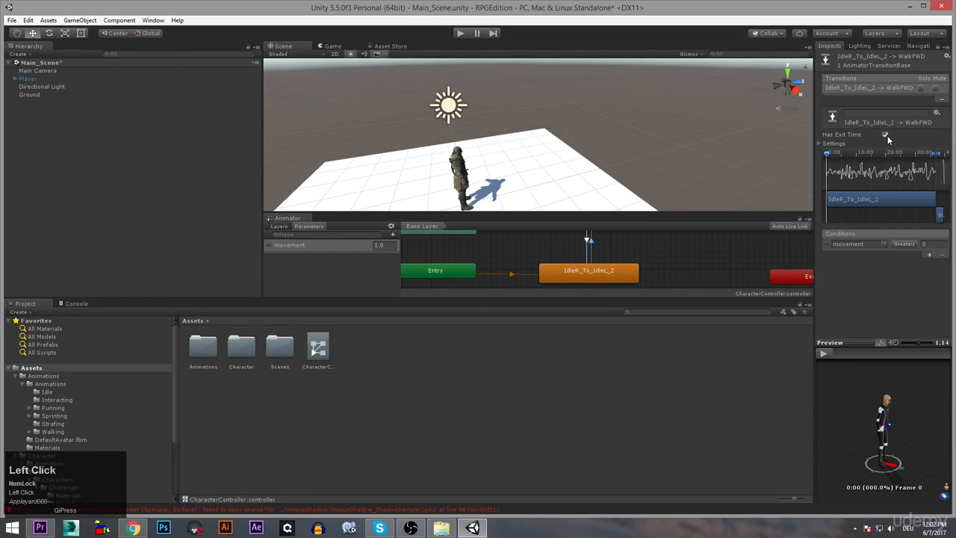
left_click(886, 135)
Play the scene, set the movement parameter to 0 while watching the character in the Scene view, and stop playing.
left_click(460, 33)
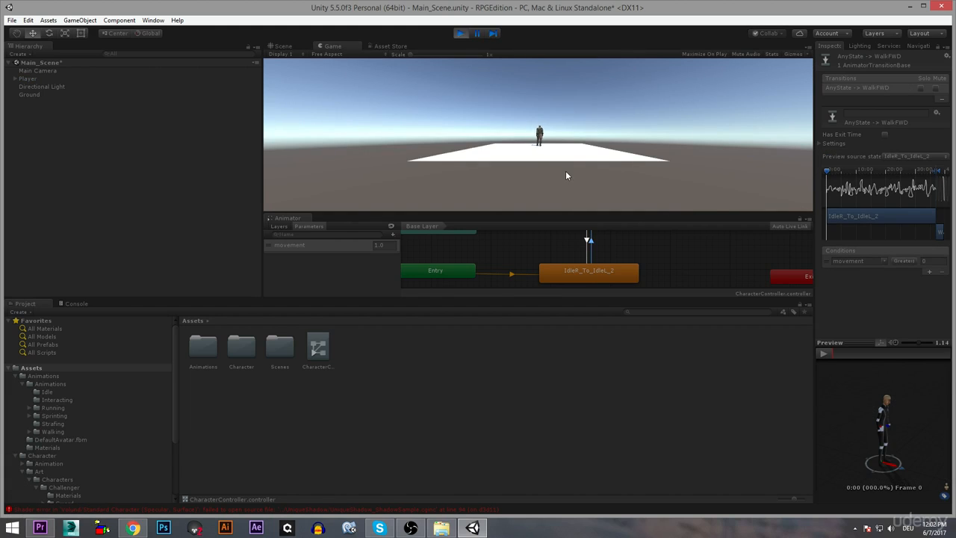
left_click(389, 245)
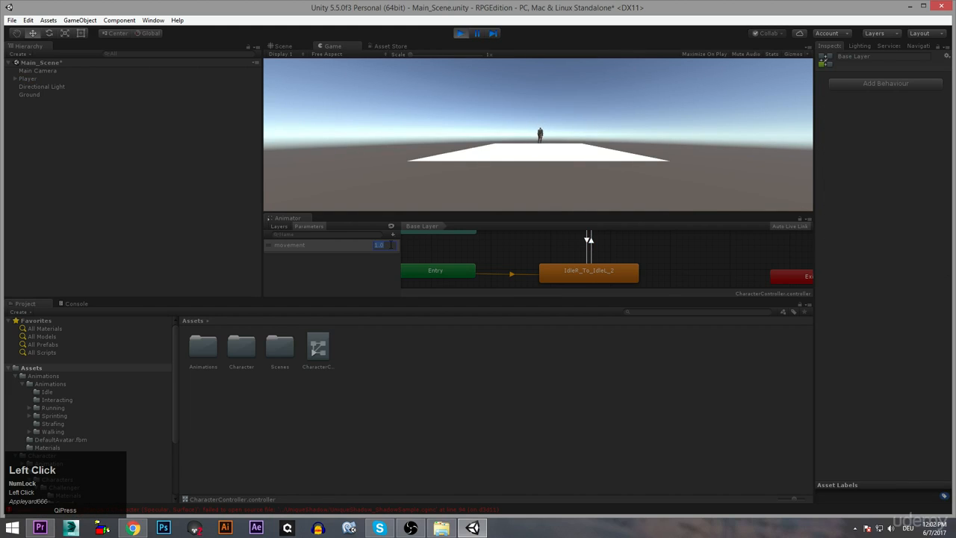
type("0")
key("Return")
left_click(283, 45)
left_click_drag(404, 70, 648, 174, "alt")
left_click(459, 32)
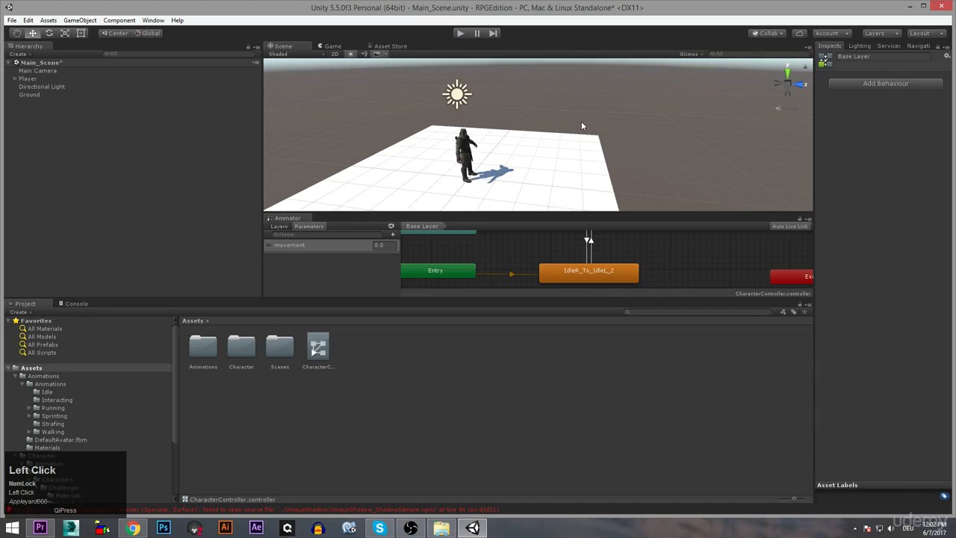
Disable Has Exit Time on the WalkFWD to IdleR_To_IdleL_2 transition.
scroll(606, 258, "down", 1)
middle_click_drag(624, 260, 616, 293, "alt")
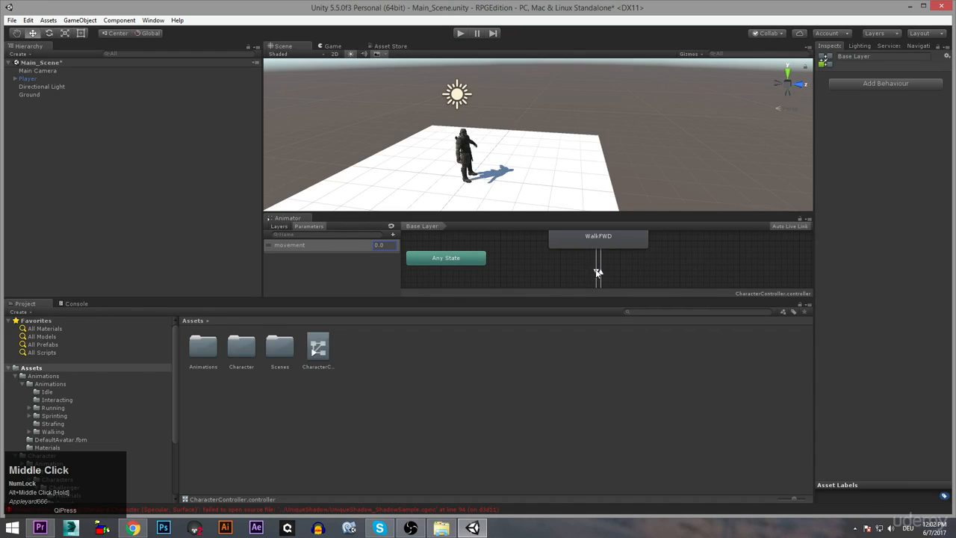
left_click(597, 272)
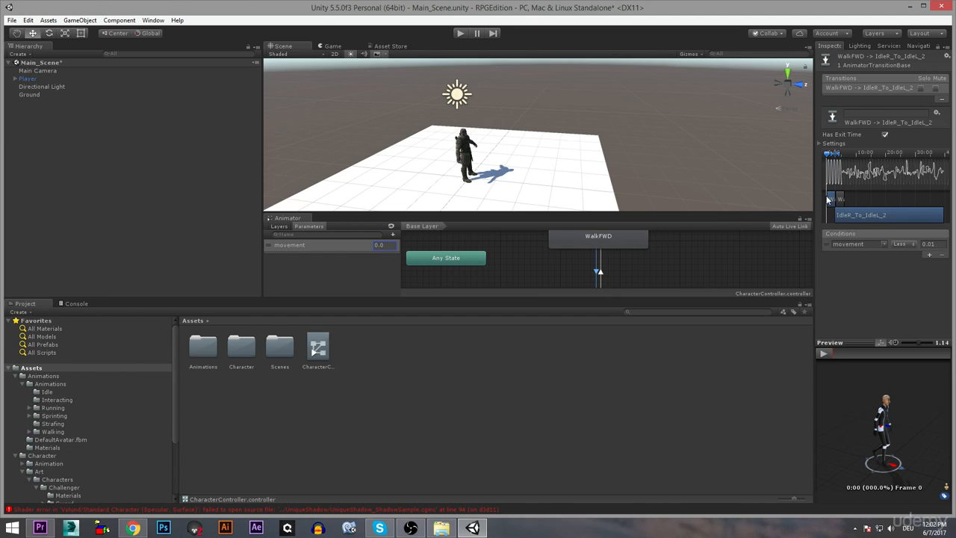
left_click(884, 135)
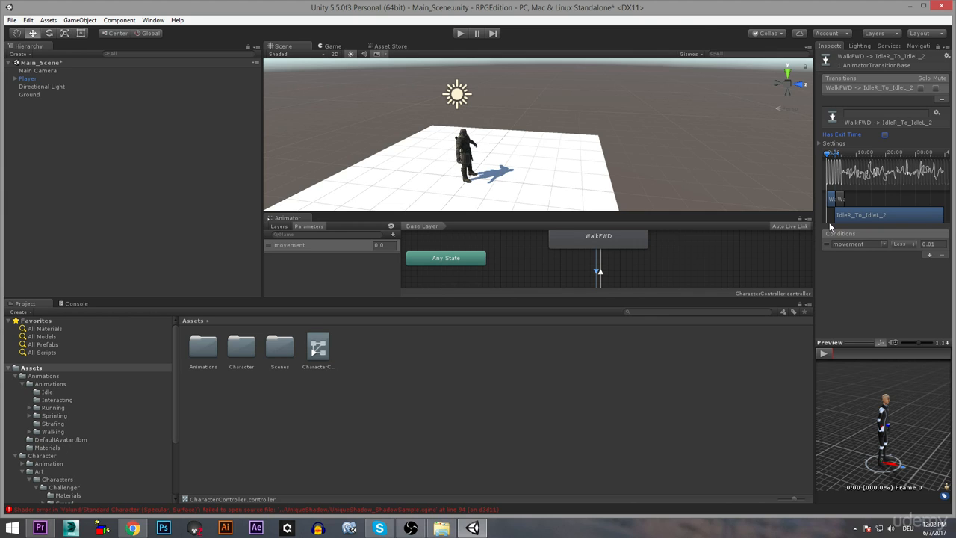
Play-test the transitions by setting the movement parameter to 1 and back to 0, and stop playing.
left_click(460, 33)
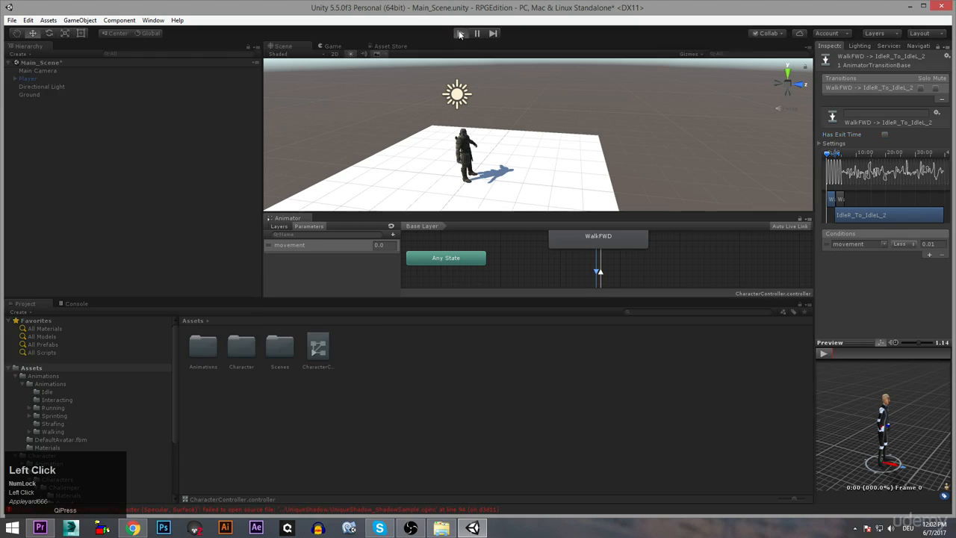
left_click(382, 245)
type("1")
key("Return")
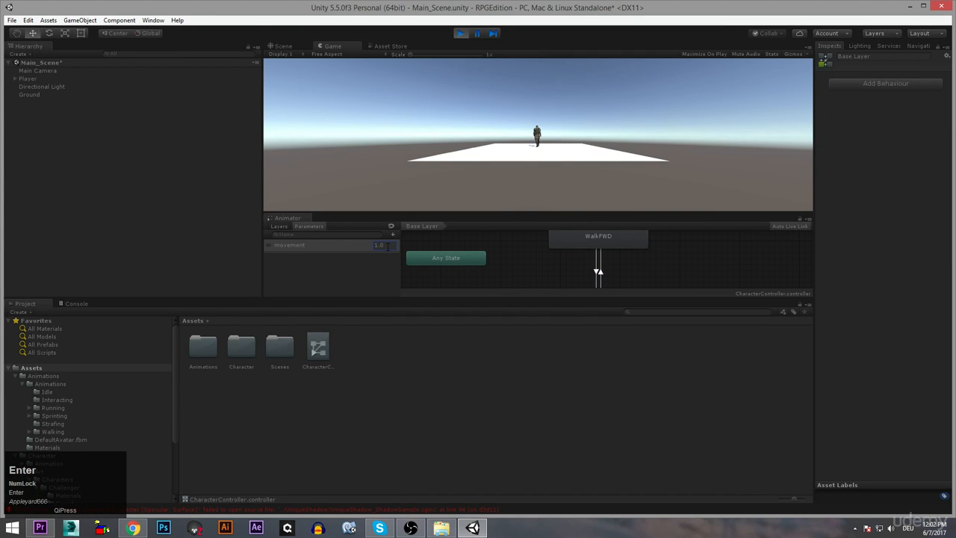
left_click(387, 245)
type("0")
left_click(460, 33)
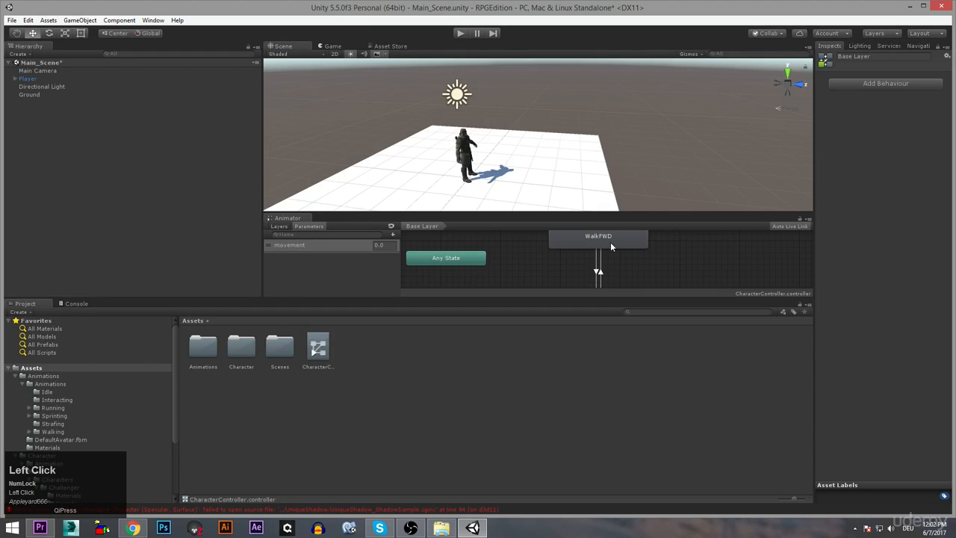
Dock the Animator window in the same group as the Scene and Game views and return to the Scene view.
left_click_drag(615, 258, 663, 256, "alt")
scroll(661, 252, "up", 2)
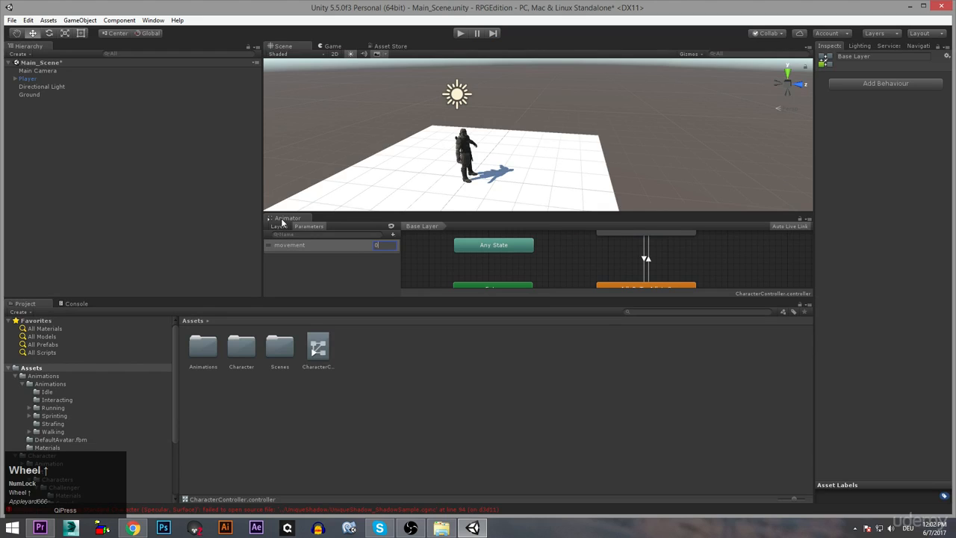
left_click_drag(283, 221, 379, 50)
left_click(331, 46)
left_click(283, 46)
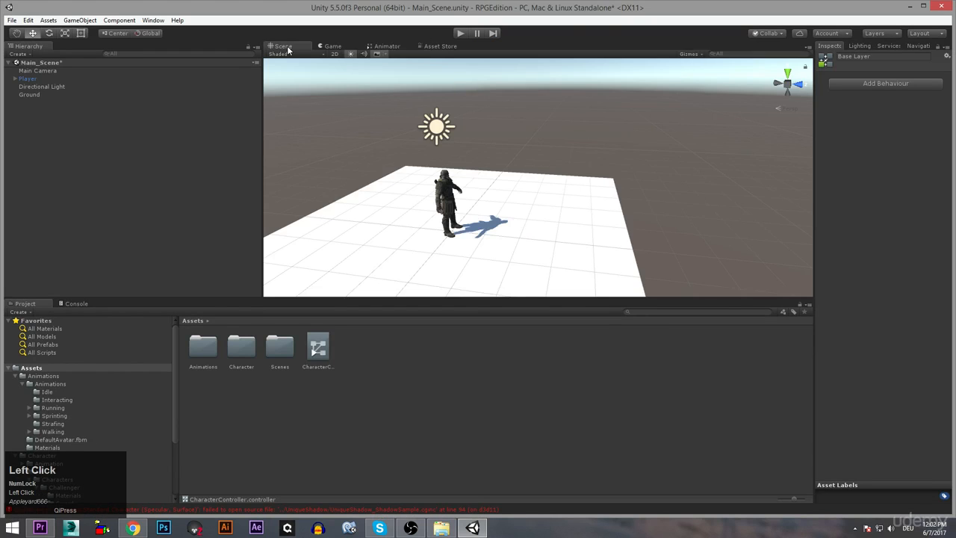
middle_click_drag(514, 187, 613, 141, "alt")
left_click_drag(613, 141, 427, 167, "alt")
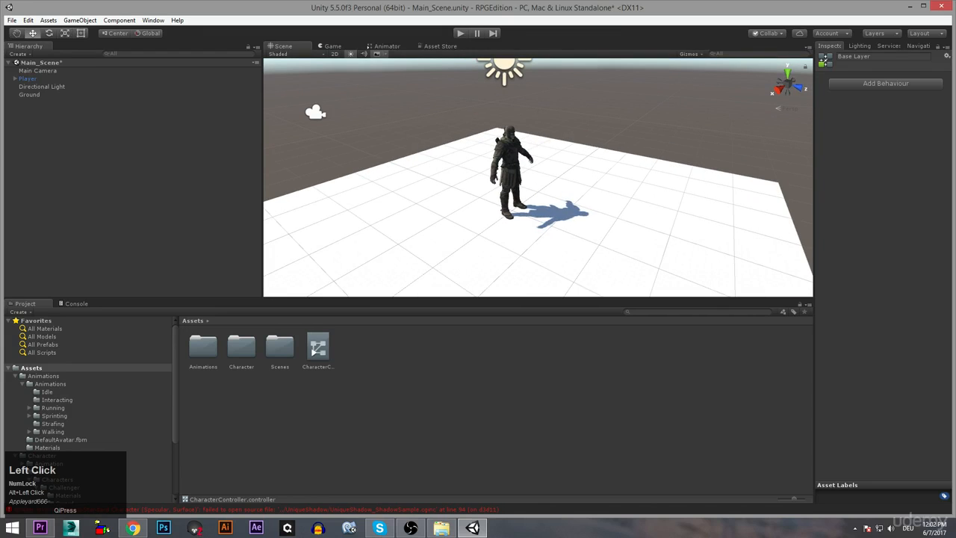
Save the scene and the project.
left_click(12, 20)
left_click(30, 57)
left_click(12, 20)
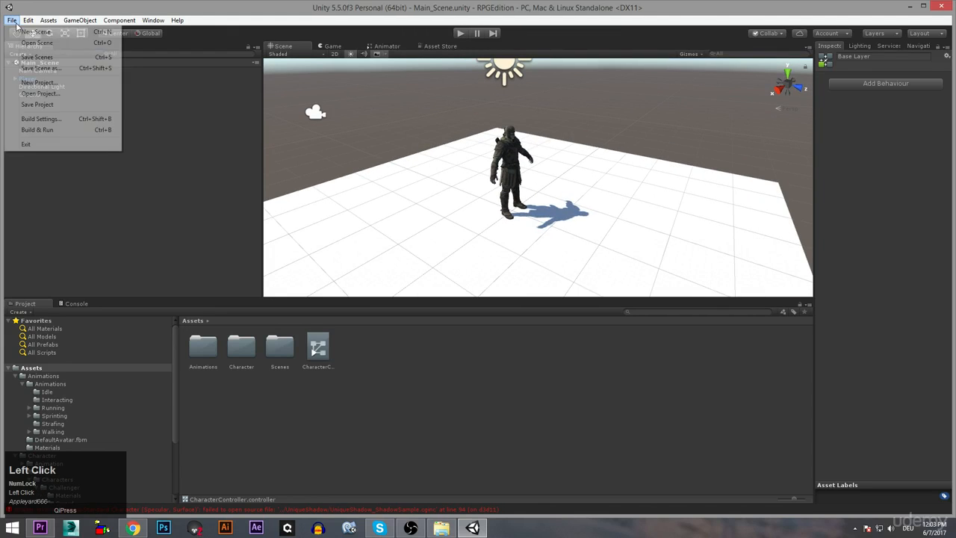
left_click(37, 105)
Select the Player object and examine its Animator component and the character from the front.
left_click_drag(491, 178, 481, 238, "alt")
left_click(50, 78)
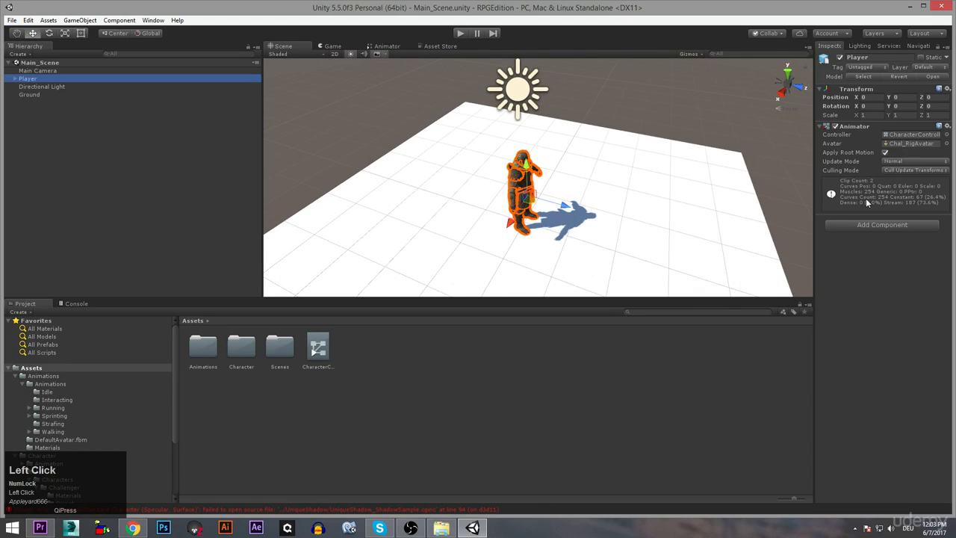
left_click_drag(567, 163, 416, 187, "alt")
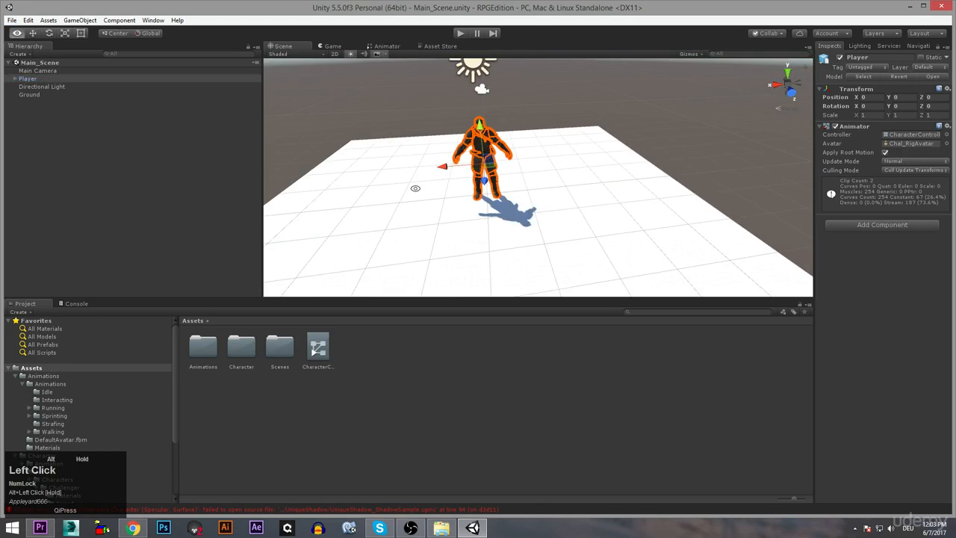
middle_click_drag(416, 187, 452, 109, "alt")
Show the Player's Animator graph with the WalkFWD and IdleR_To_IdleL_2 states in view.
left_click(387, 47)
middle_click_drag(512, 125, 501, 249)
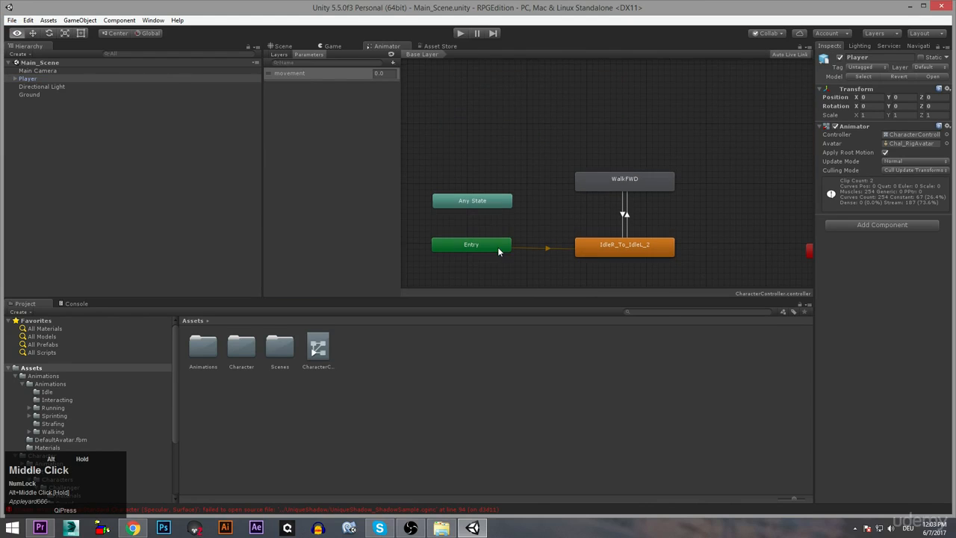
middle_click_drag(675, 196, 684, 167, "alt")
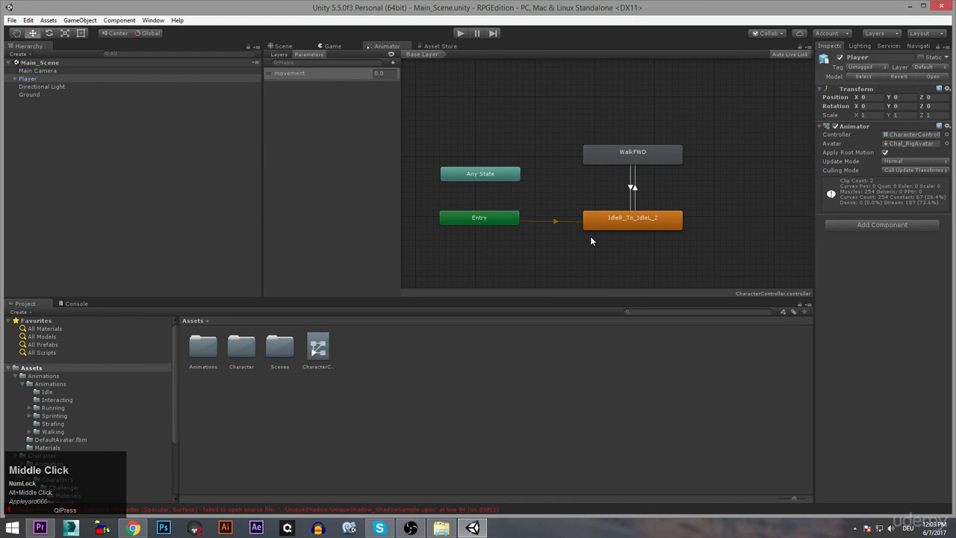